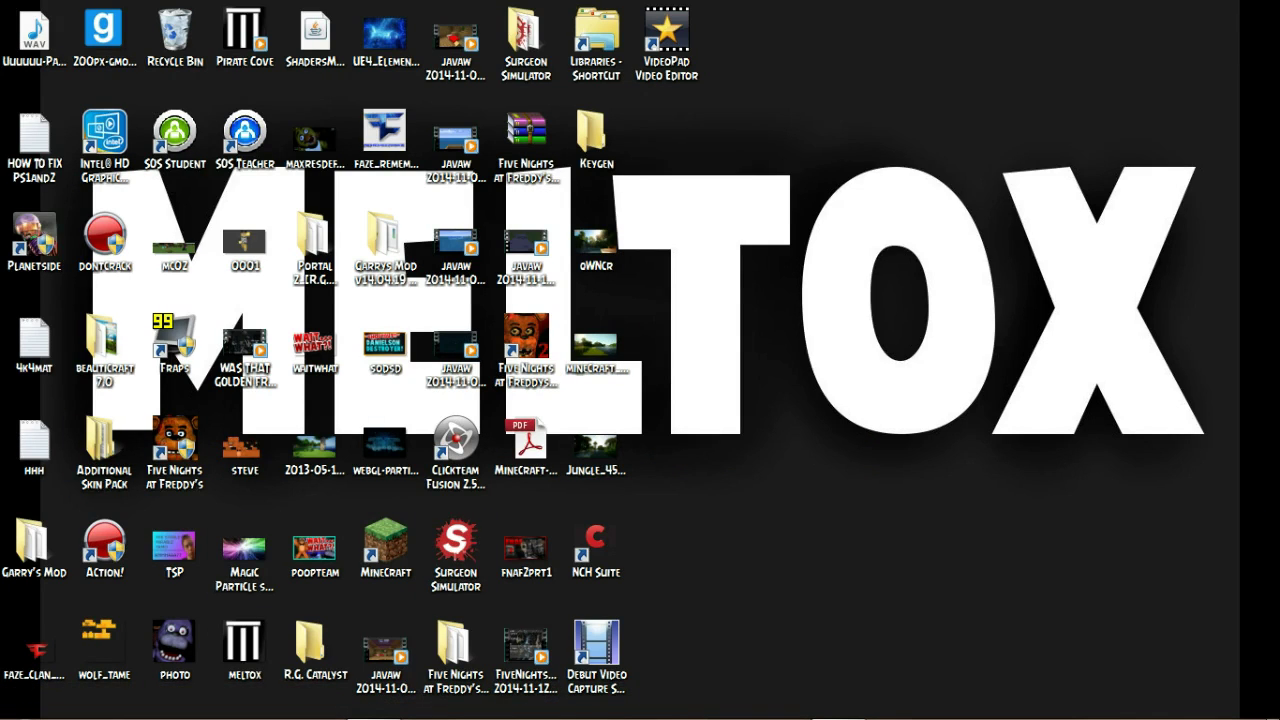
Step: Launch Blender with the recent file MinecraftPlayer
left_click(24, 702)
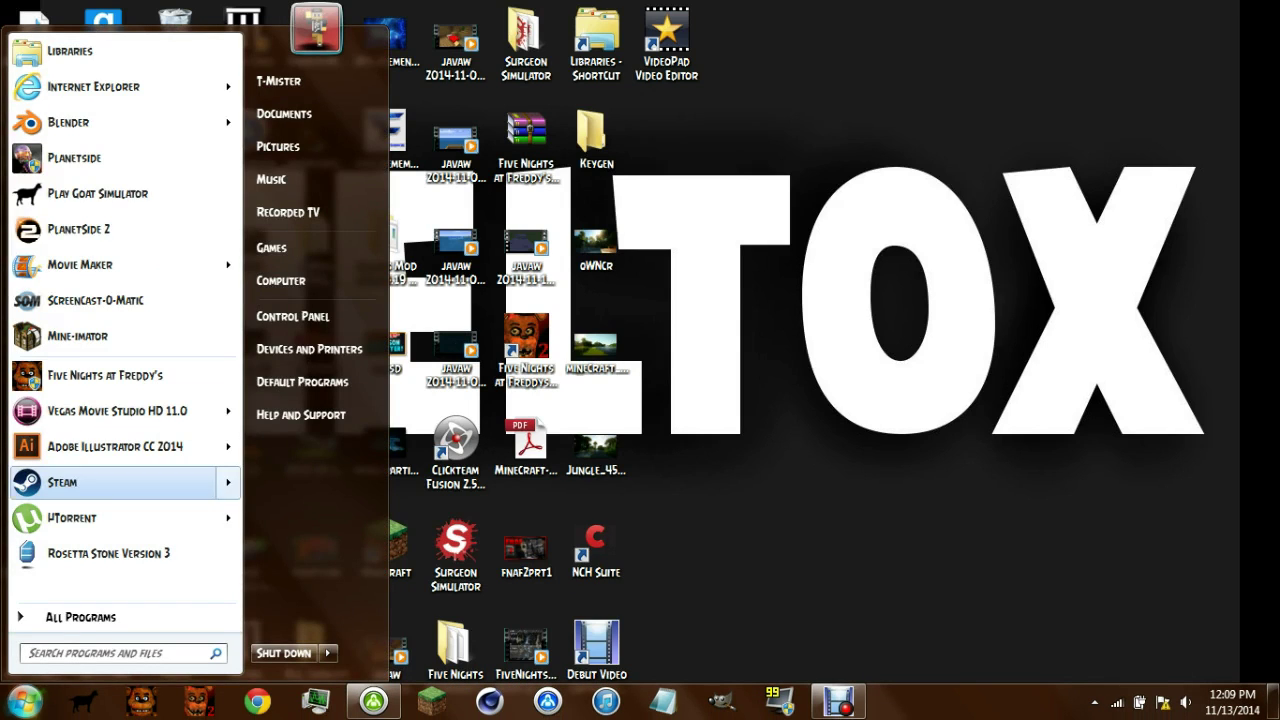
left_click(24, 702)
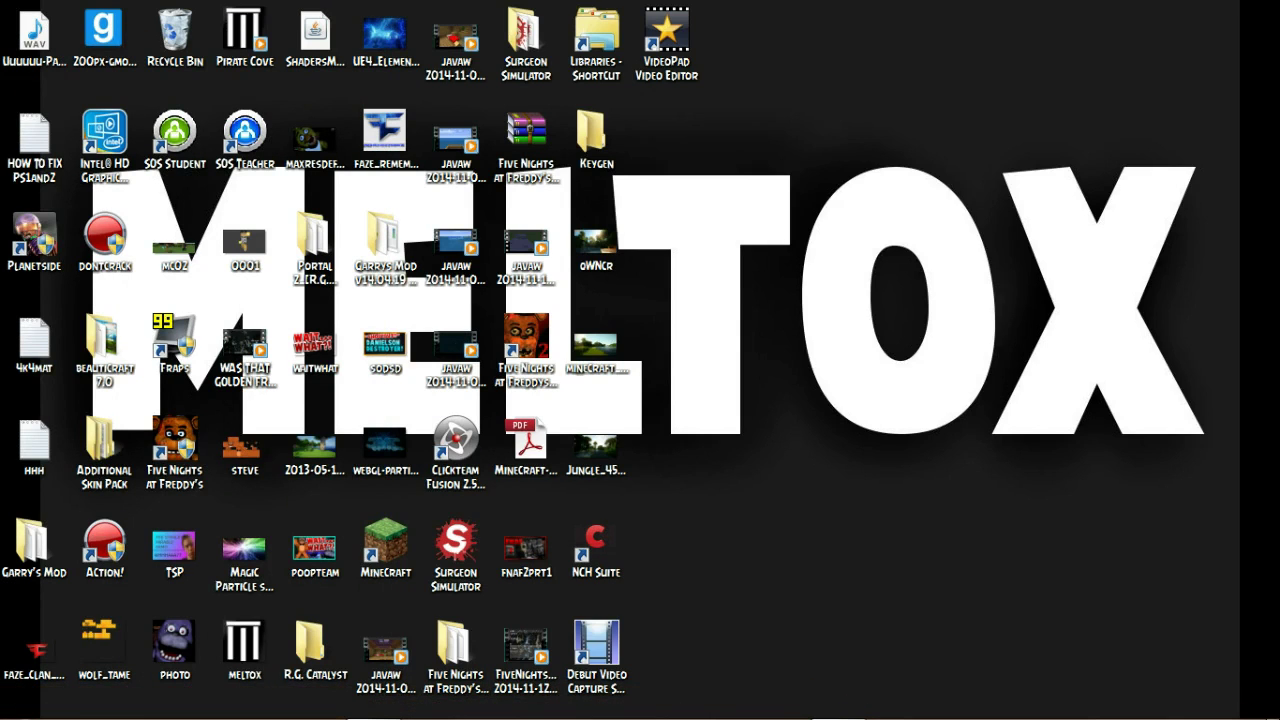
left_click_drag(1279, 1, 980, 375)
key("super")
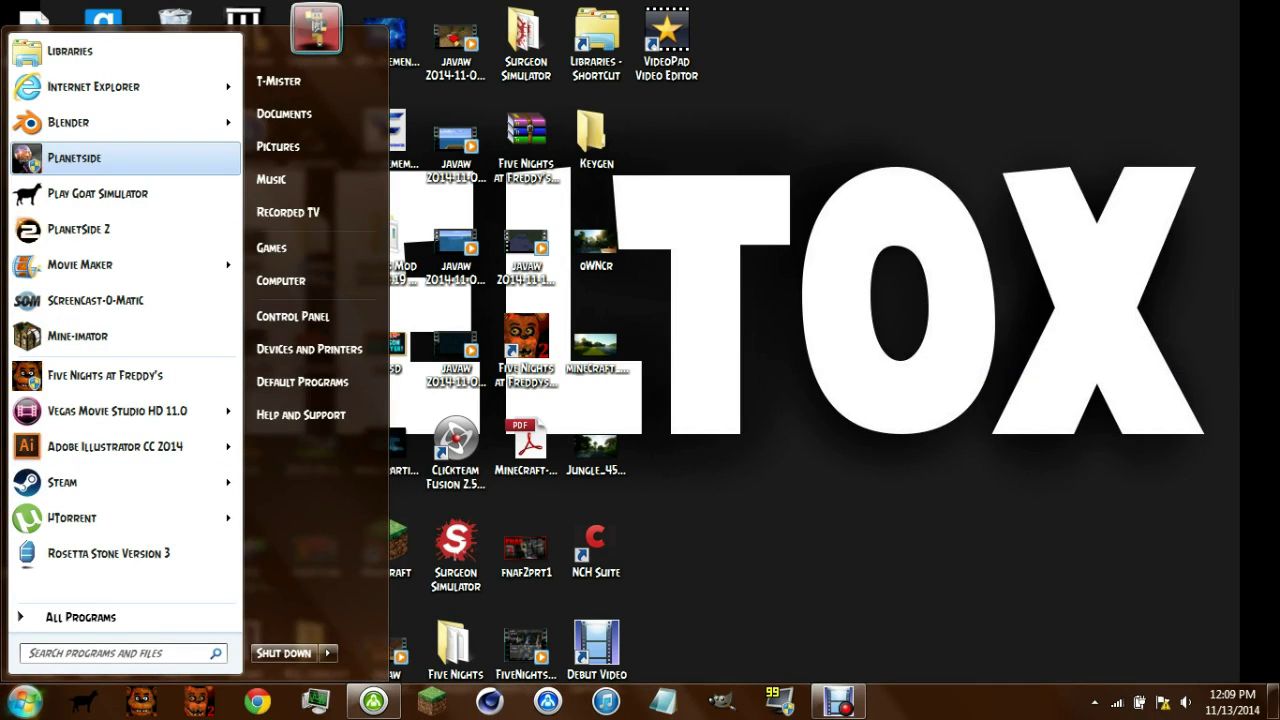
mouse_move(228, 122)
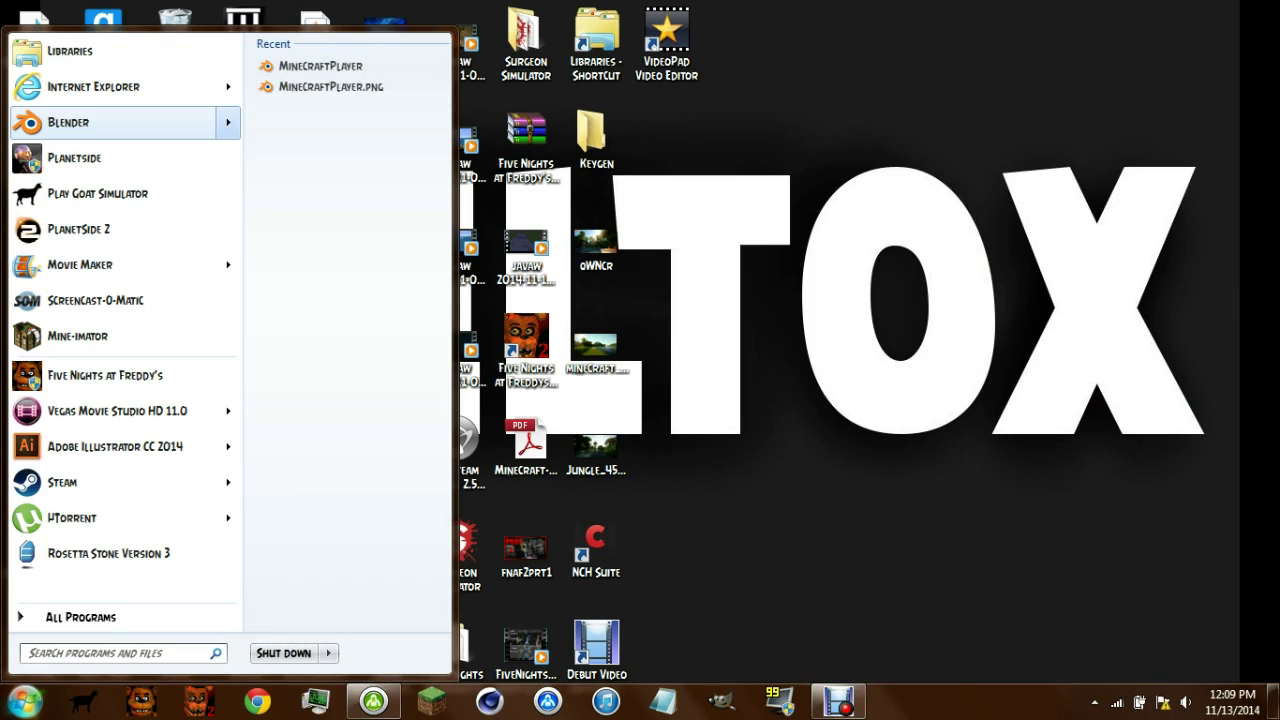
left_click(320, 65)
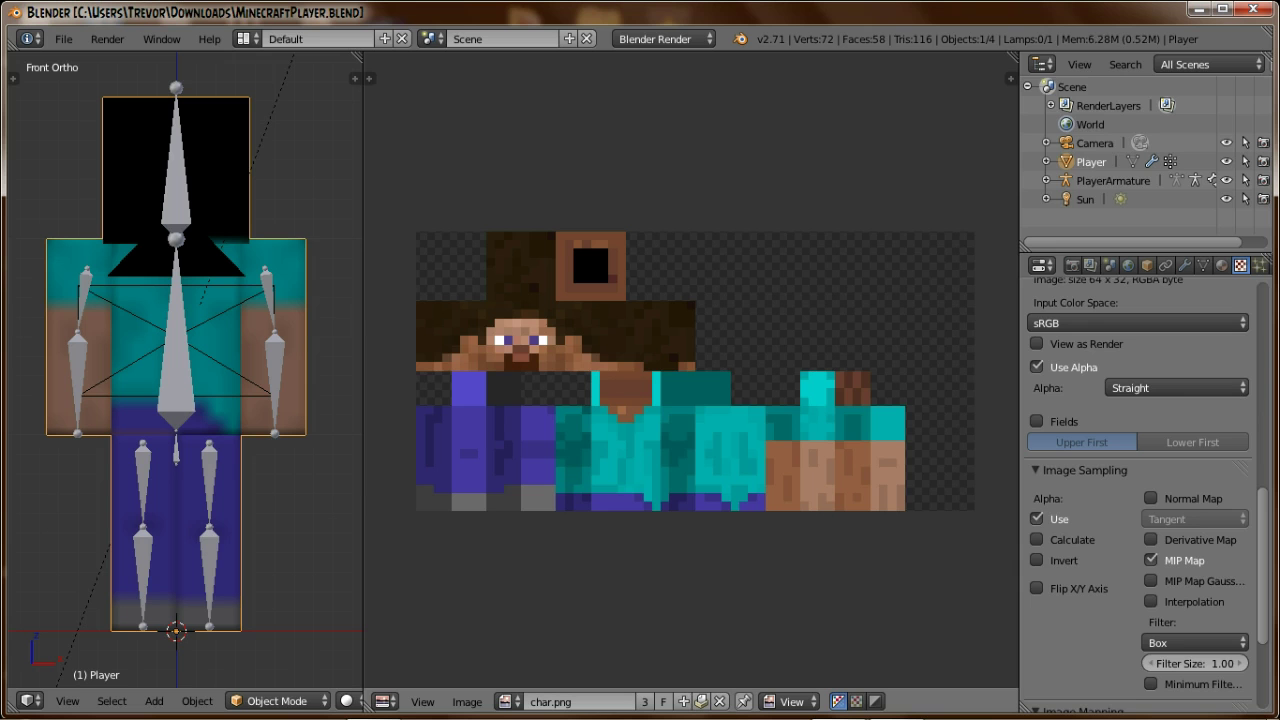
Step: Widen the 3D view and replace the char.png image with the custom skin from the tex folder inside Videos\Steve Rig
left_click_drag(365, 400, 622, 400)
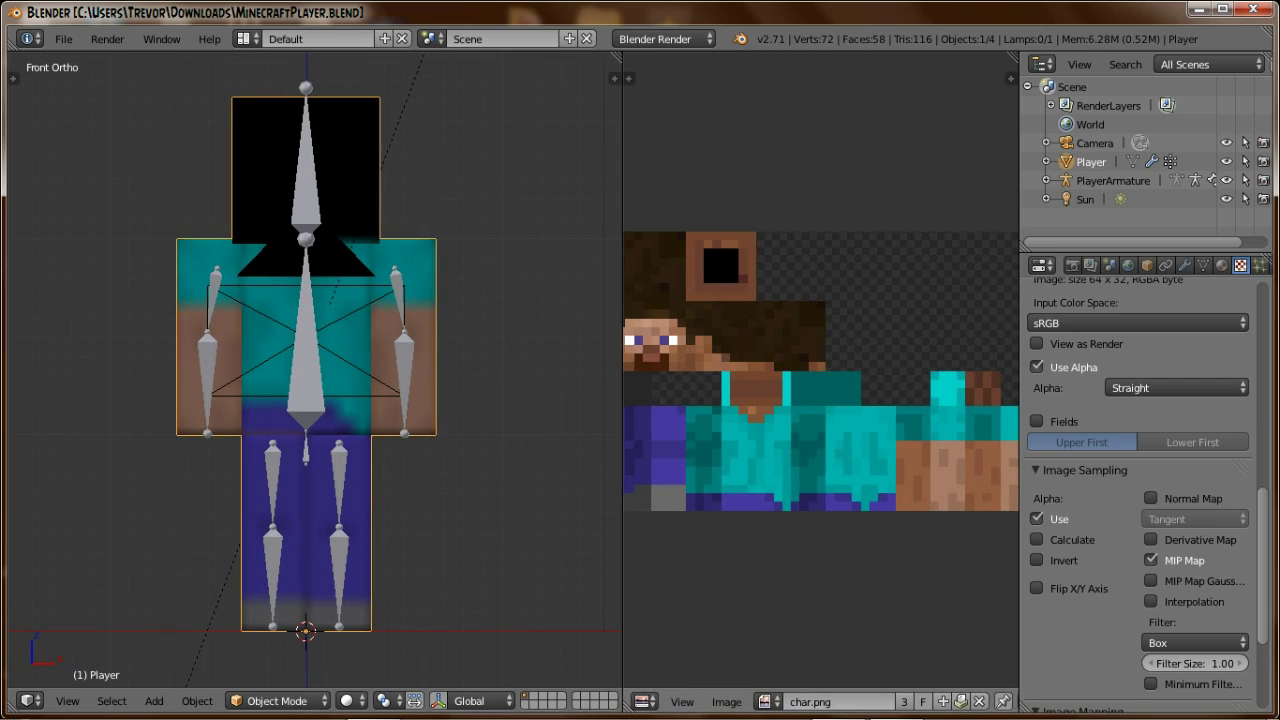
left_click(732, 702)
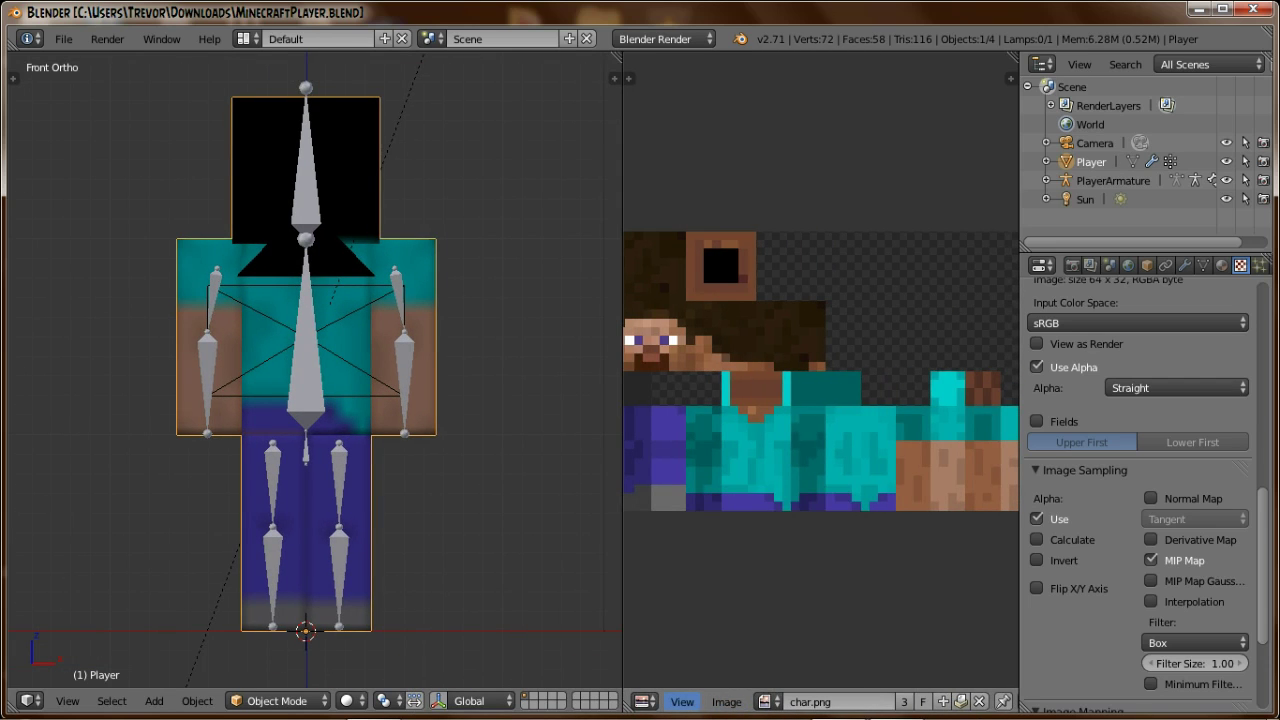
left_click(727, 702)
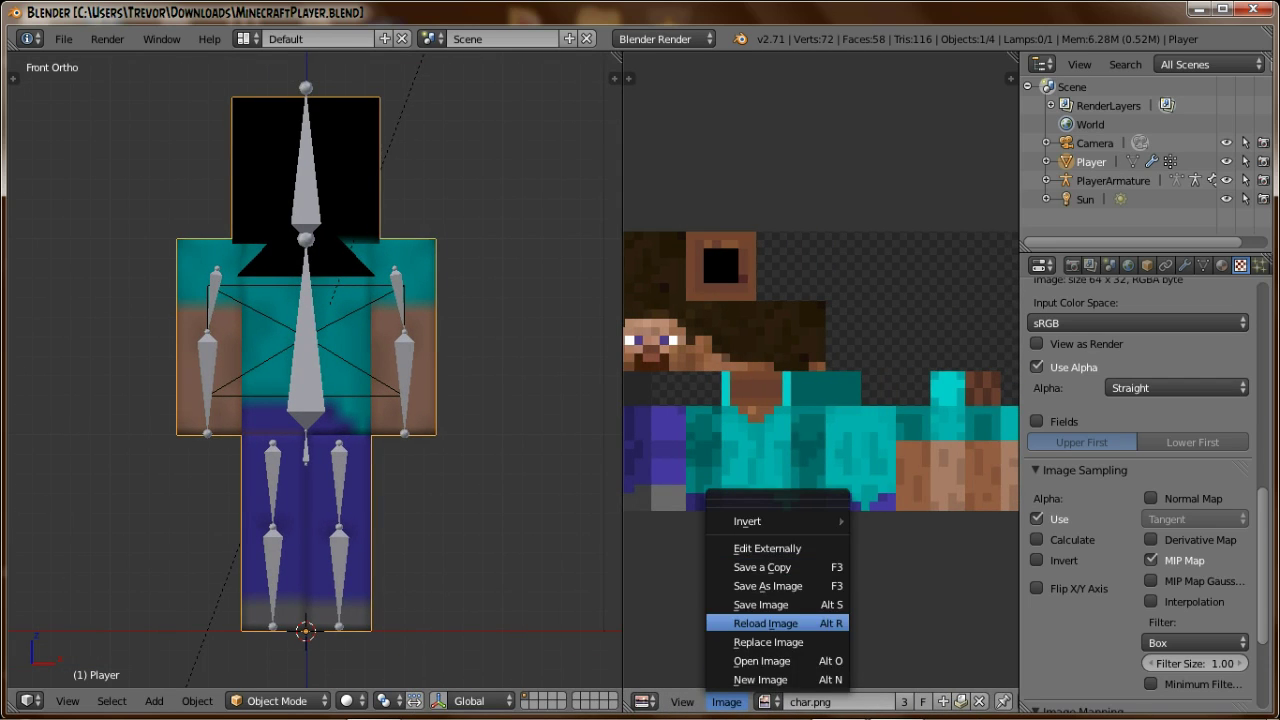
left_click(768, 642)
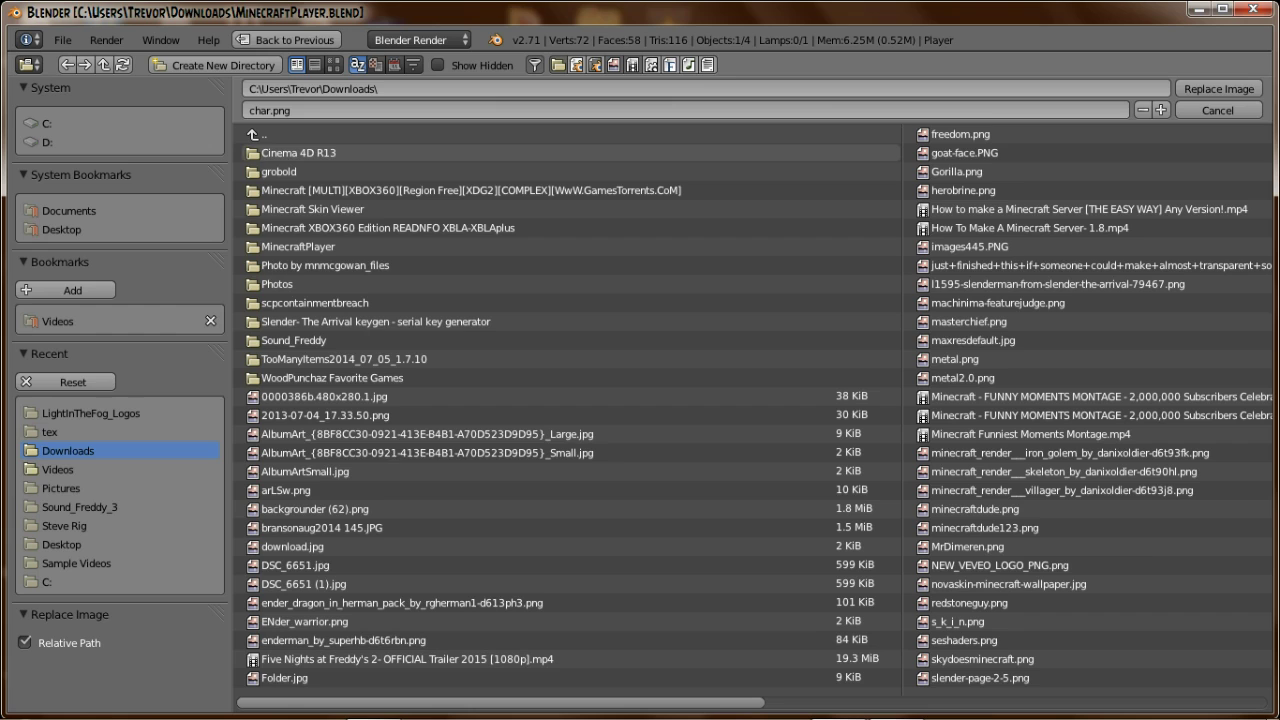
left_click(90, 413)
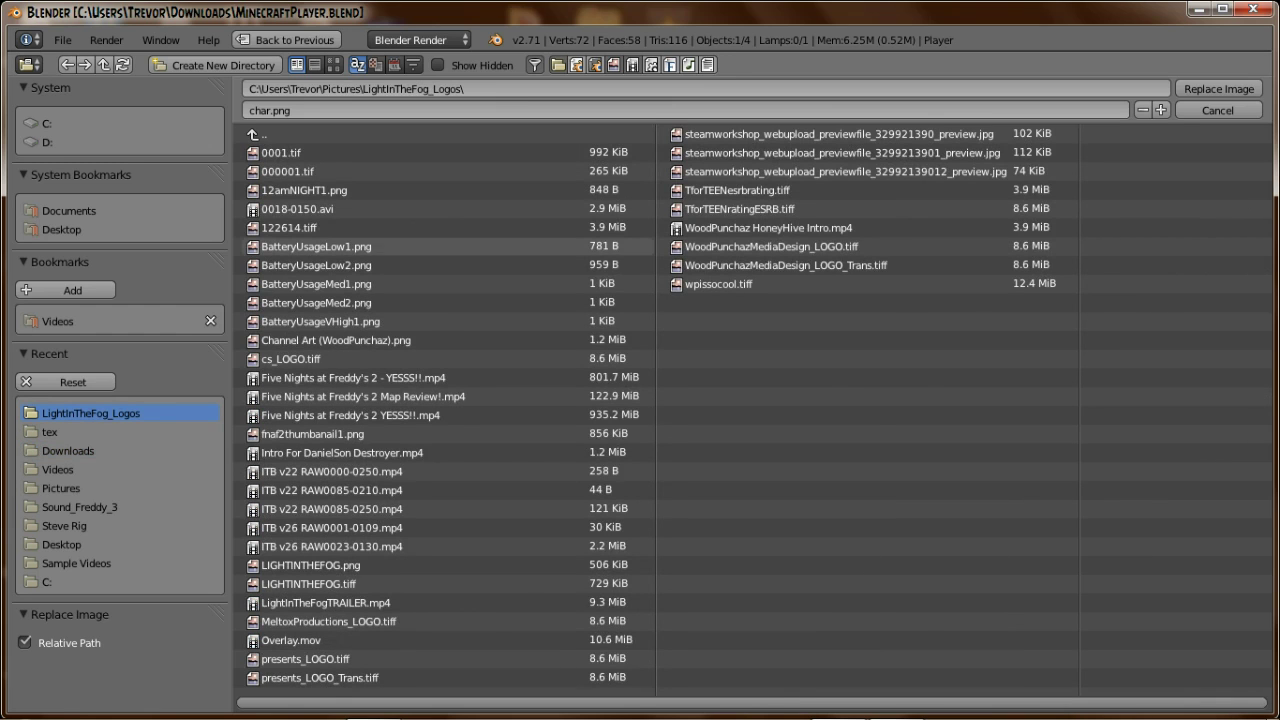
left_click(31, 320)
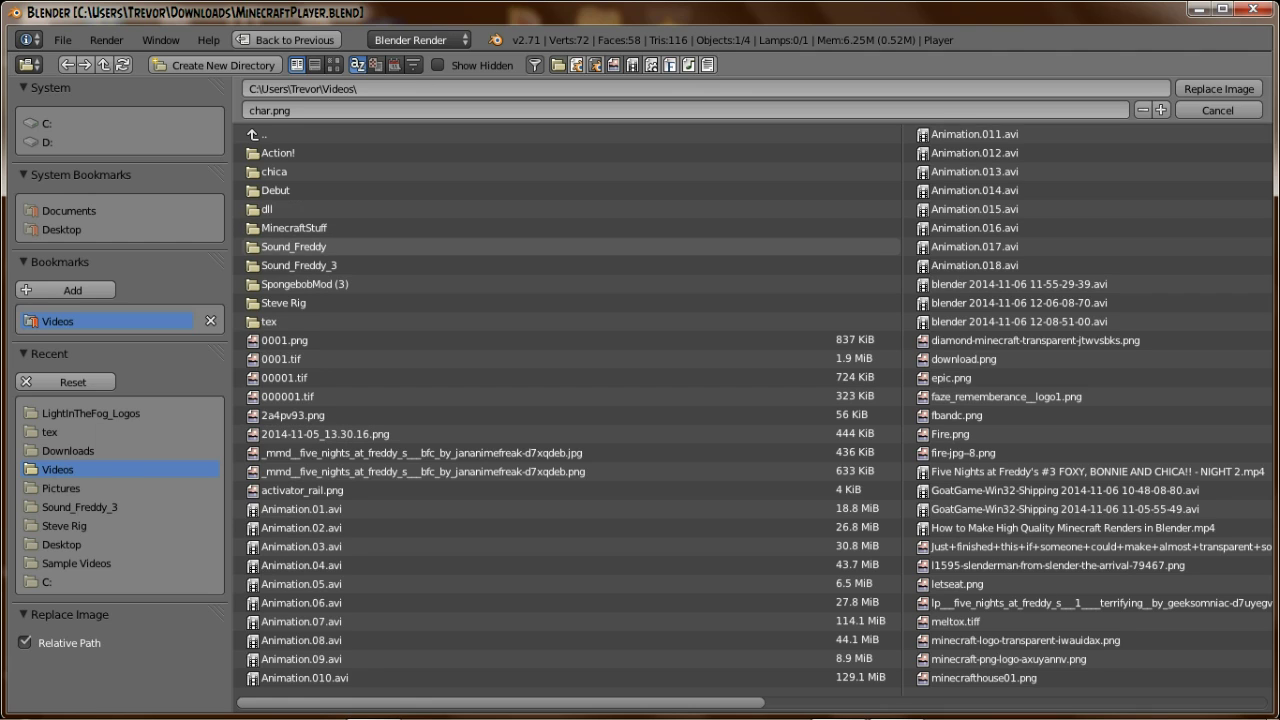
left_click(290, 303)
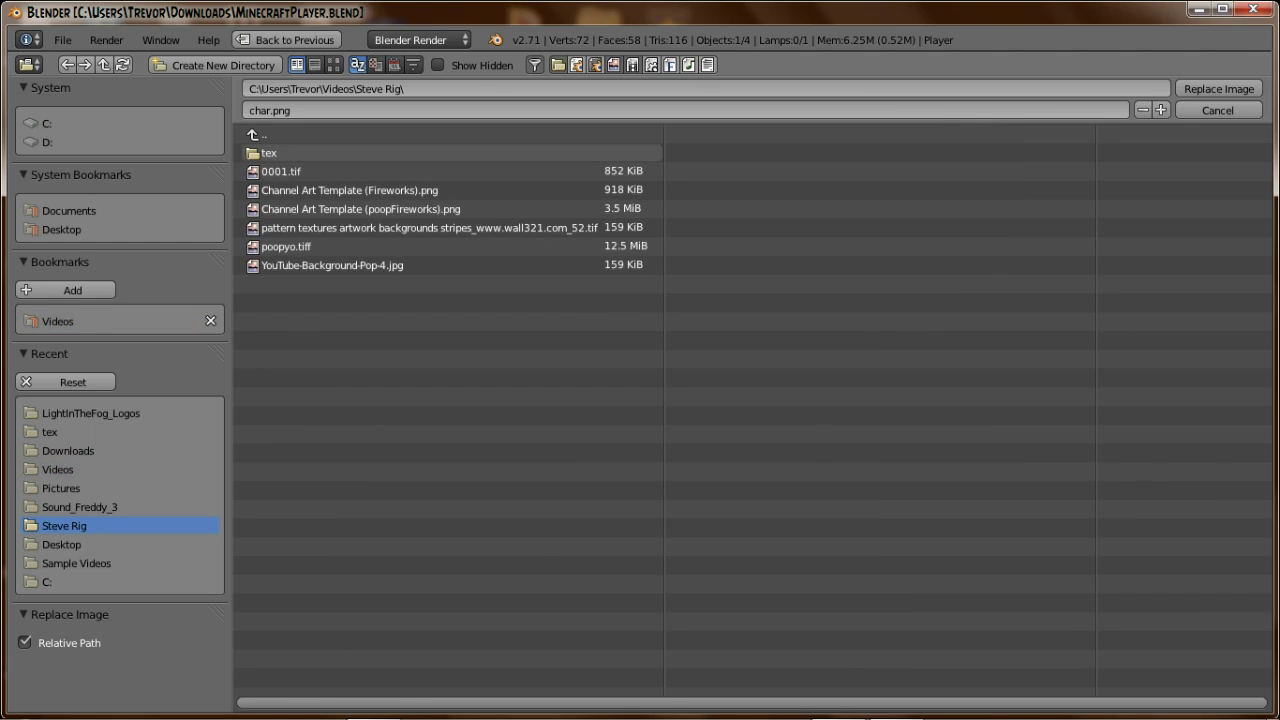
left_click(289, 154)
double_click(289, 172)
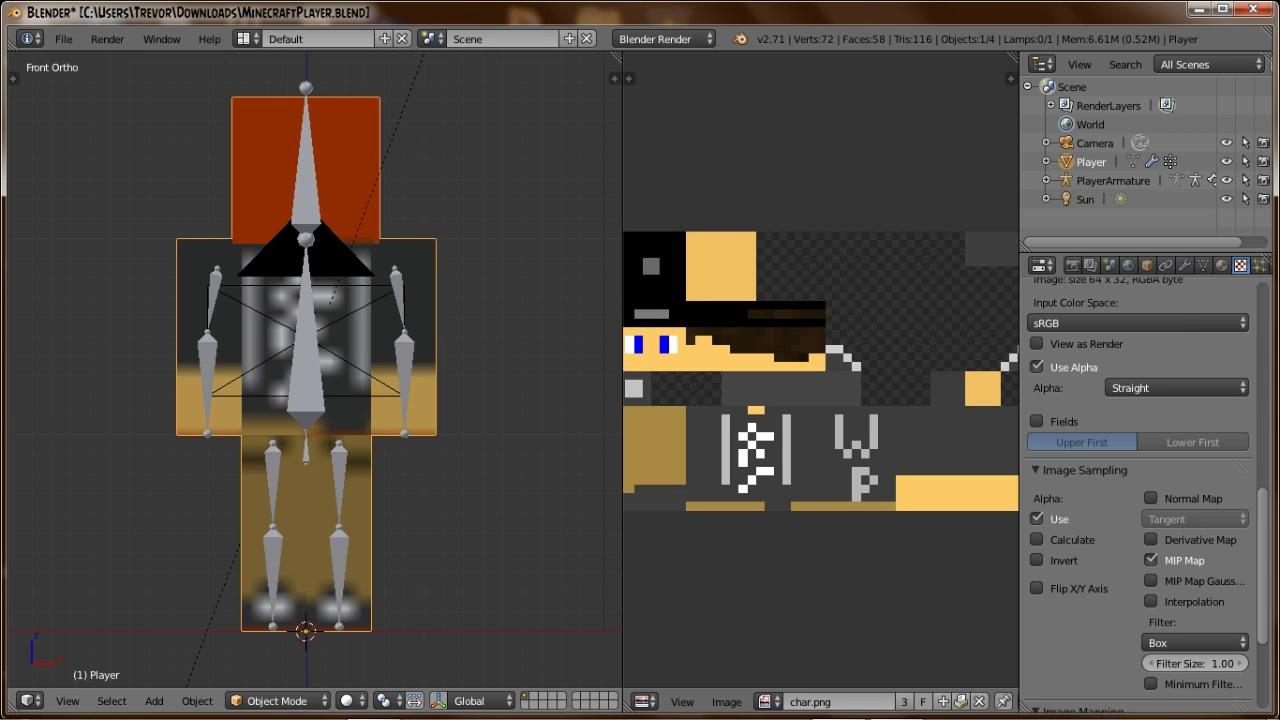
Step: Render a test image of the reskinned player from the camera view and return to the 3D view
middle_click_drag(300, 300, 370, 305)
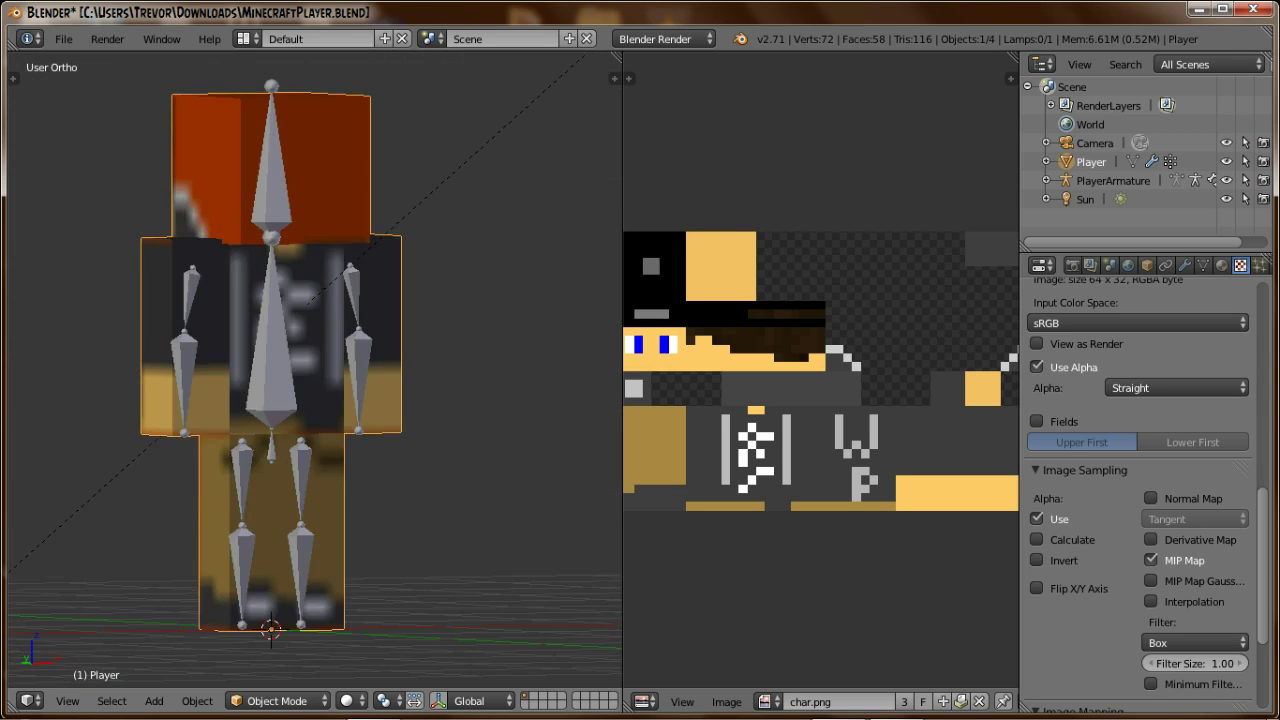
key("KP_0")
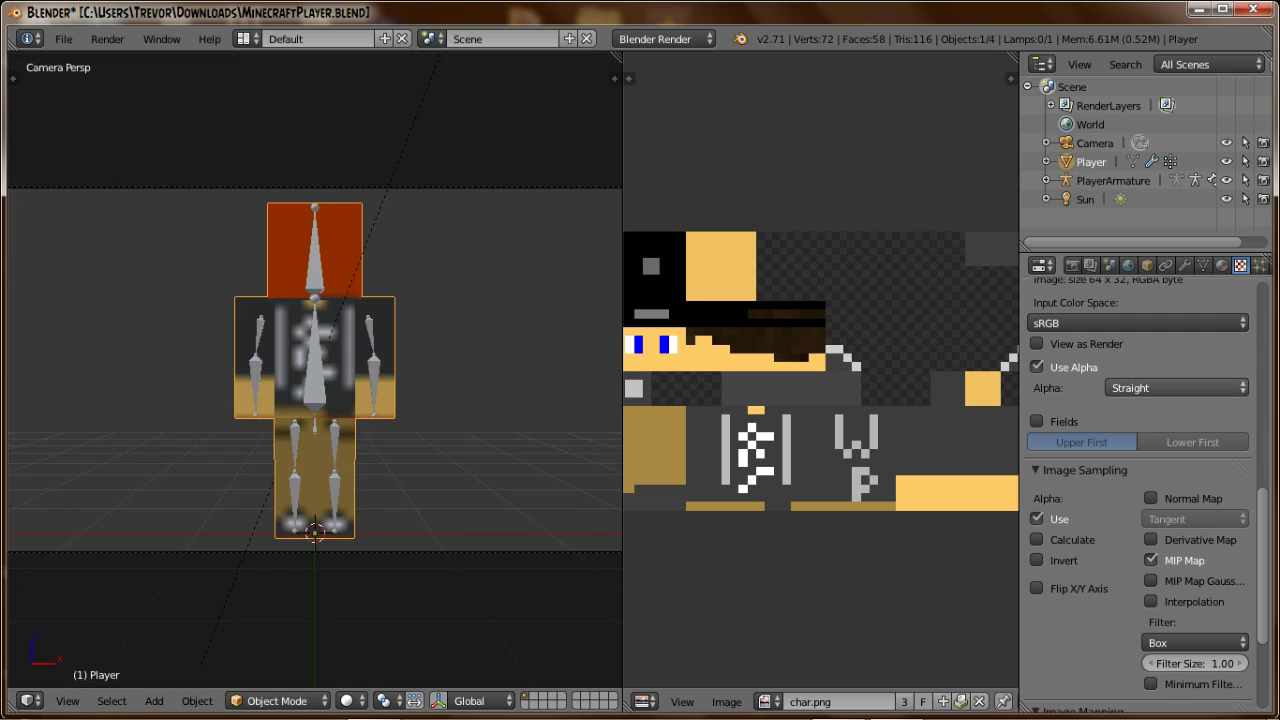
scroll(1140, 490, "up", 10)
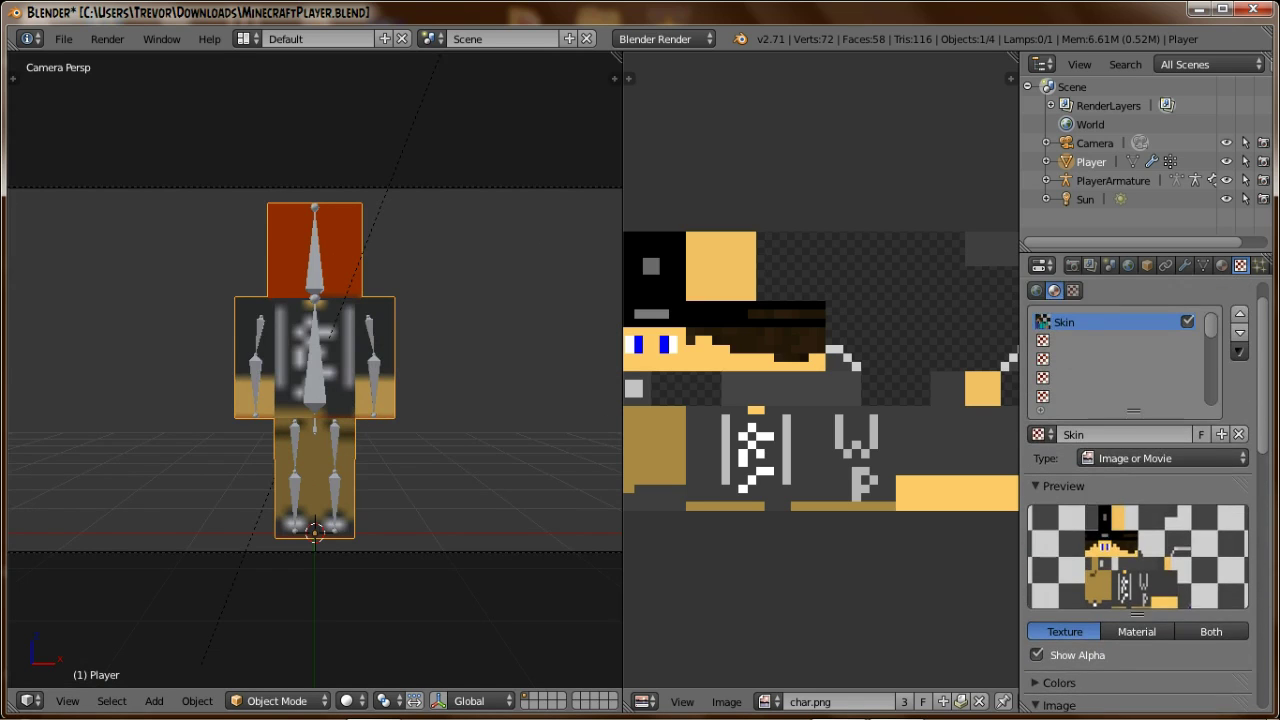
left_click(1072, 265)
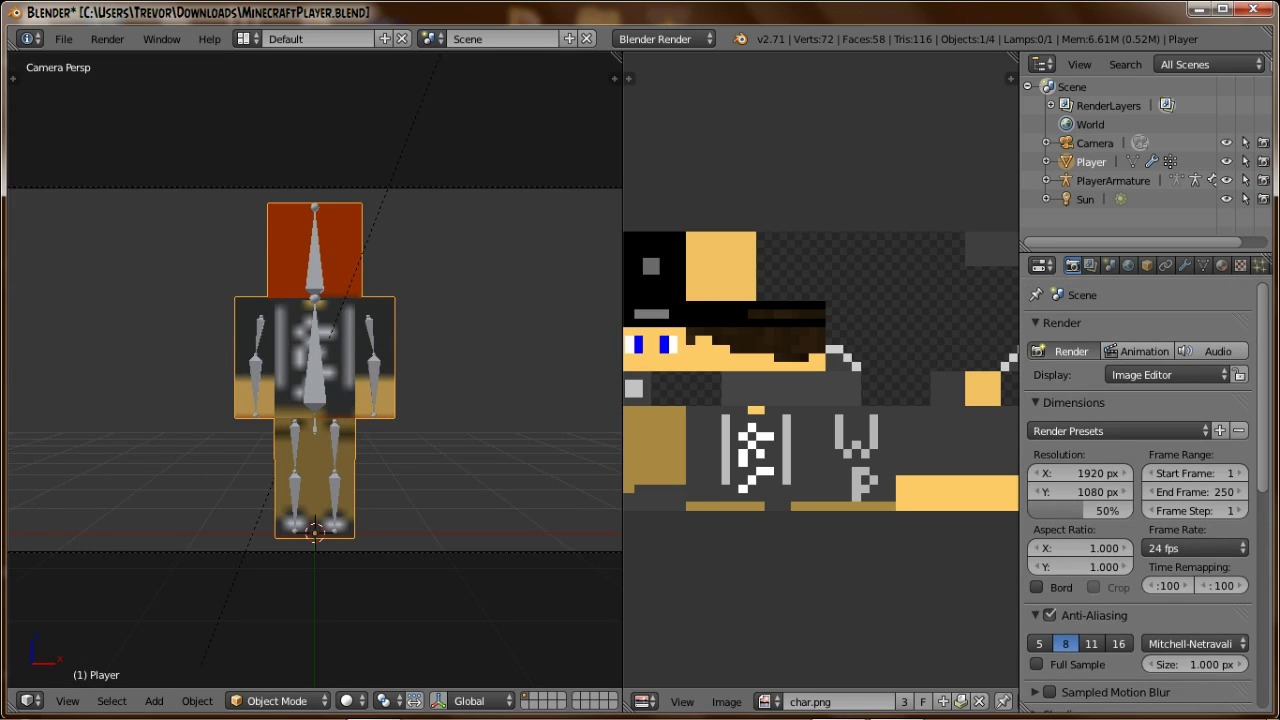
key("F12")
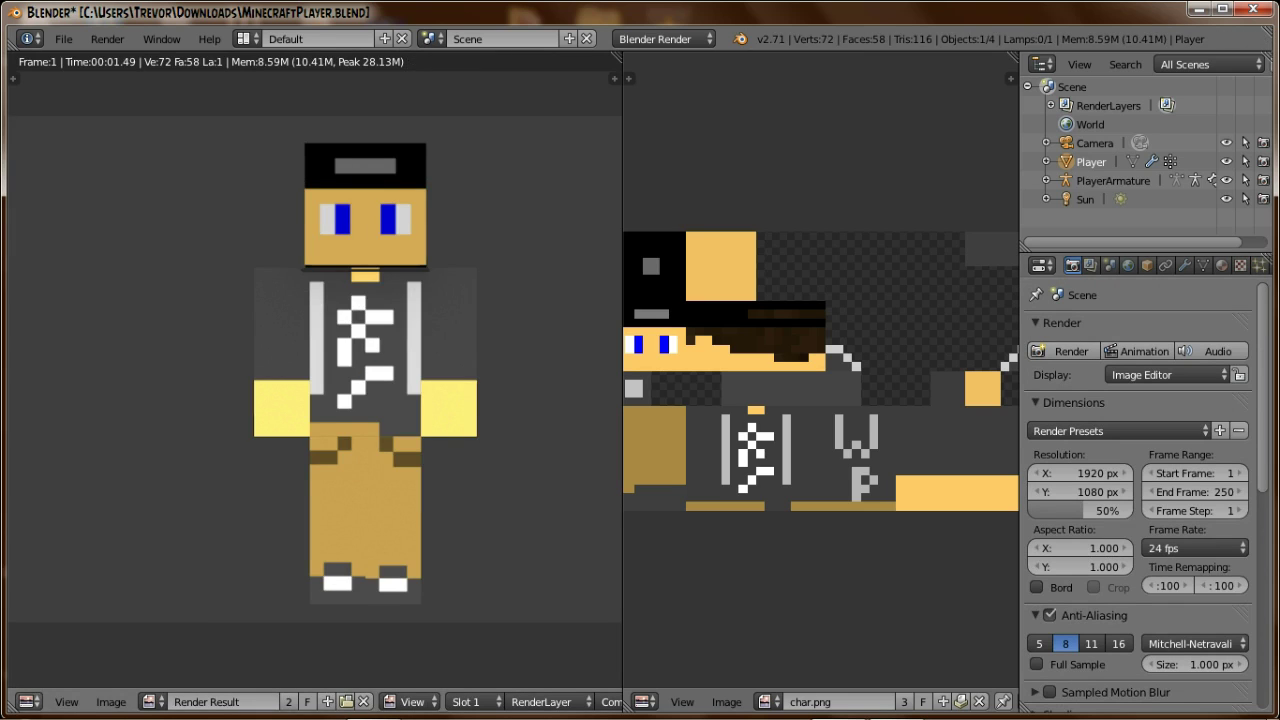
left_click(30, 702)
left_click(65, 649)
Step: Set the render resolution scale to 100% and the PNG output to RGBA with colour depth 16 and 100% compression
left_click_drag(1085, 510, 1142, 510)
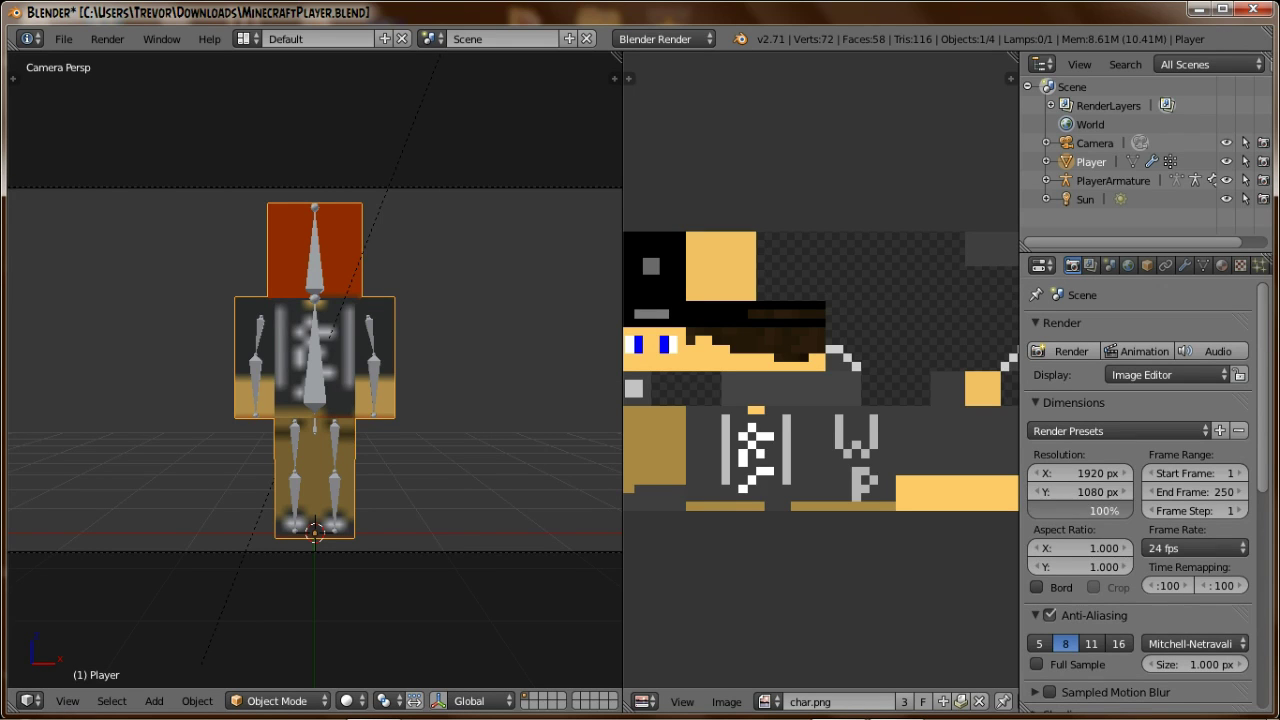
scroll(1140, 495, "down", 5)
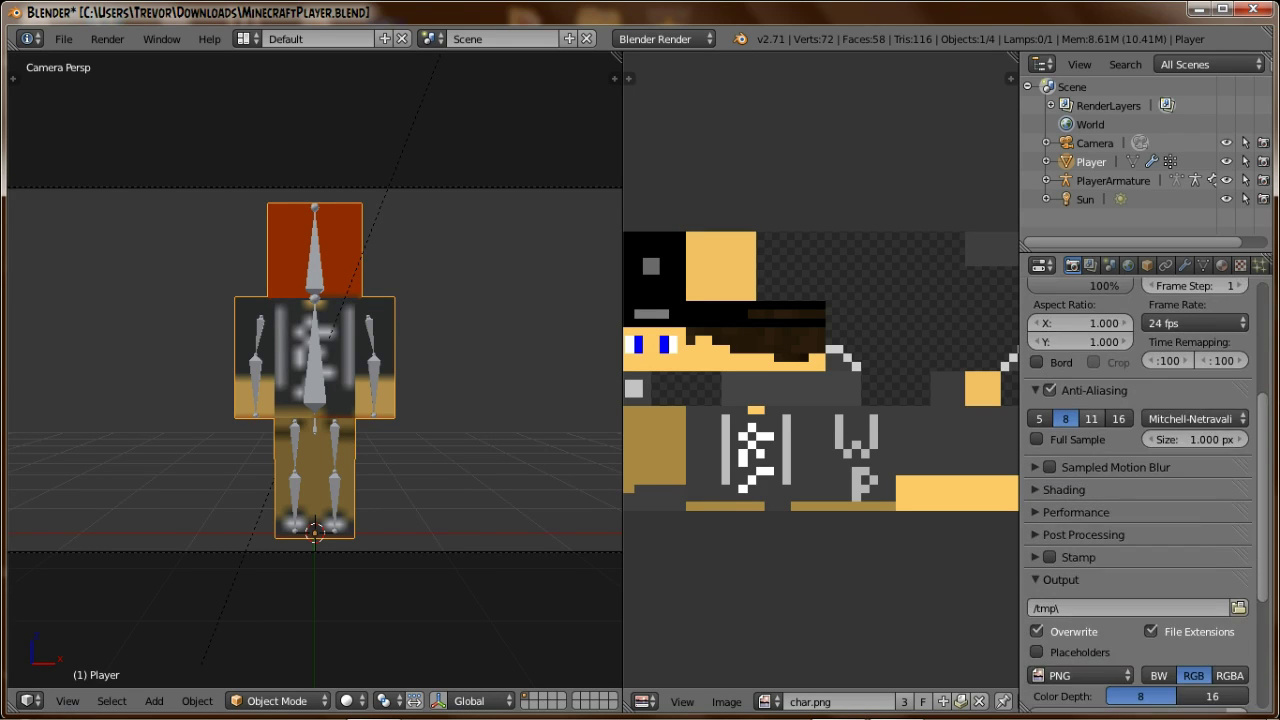
scroll(1140, 480, "down", 4)
left_click(1213, 546)
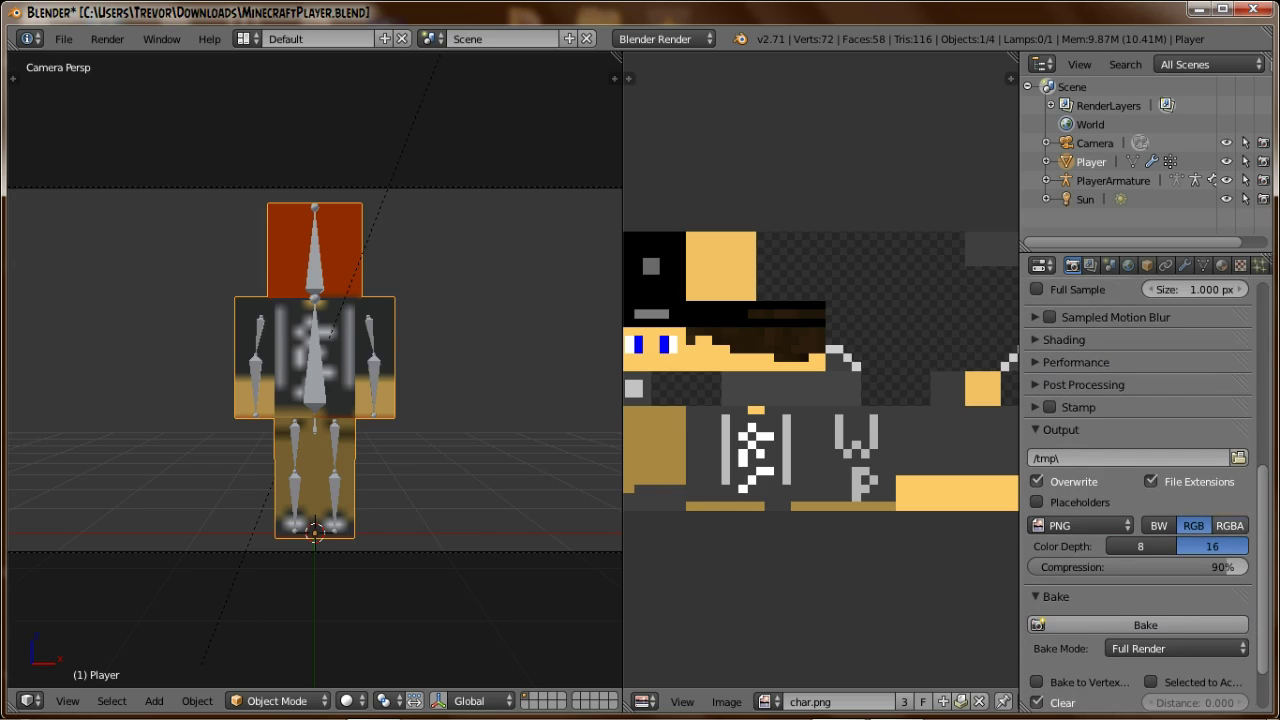
left_click(1229, 526)
left_click_drag(1227, 567, 1262, 567)
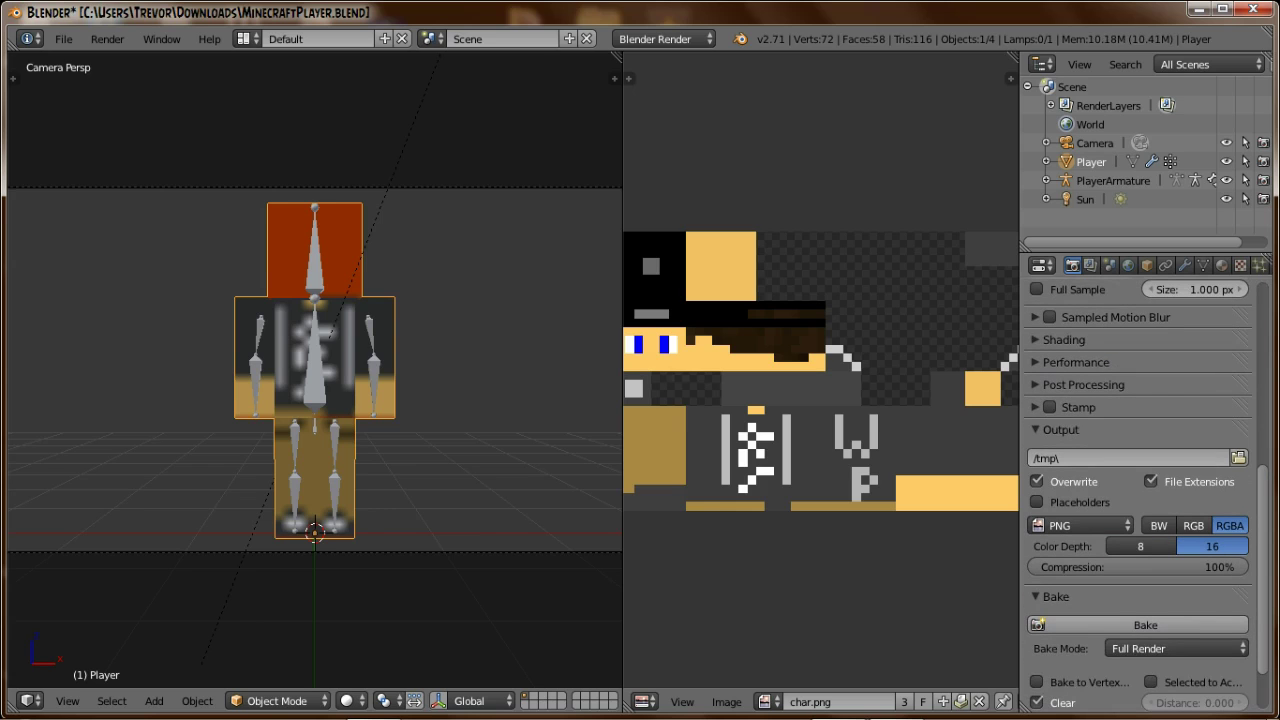
Step: Set anti-aliasing to 16 samples and the shading alpha mode to Transparent
left_click(1064, 339)
left_click(1216, 389)
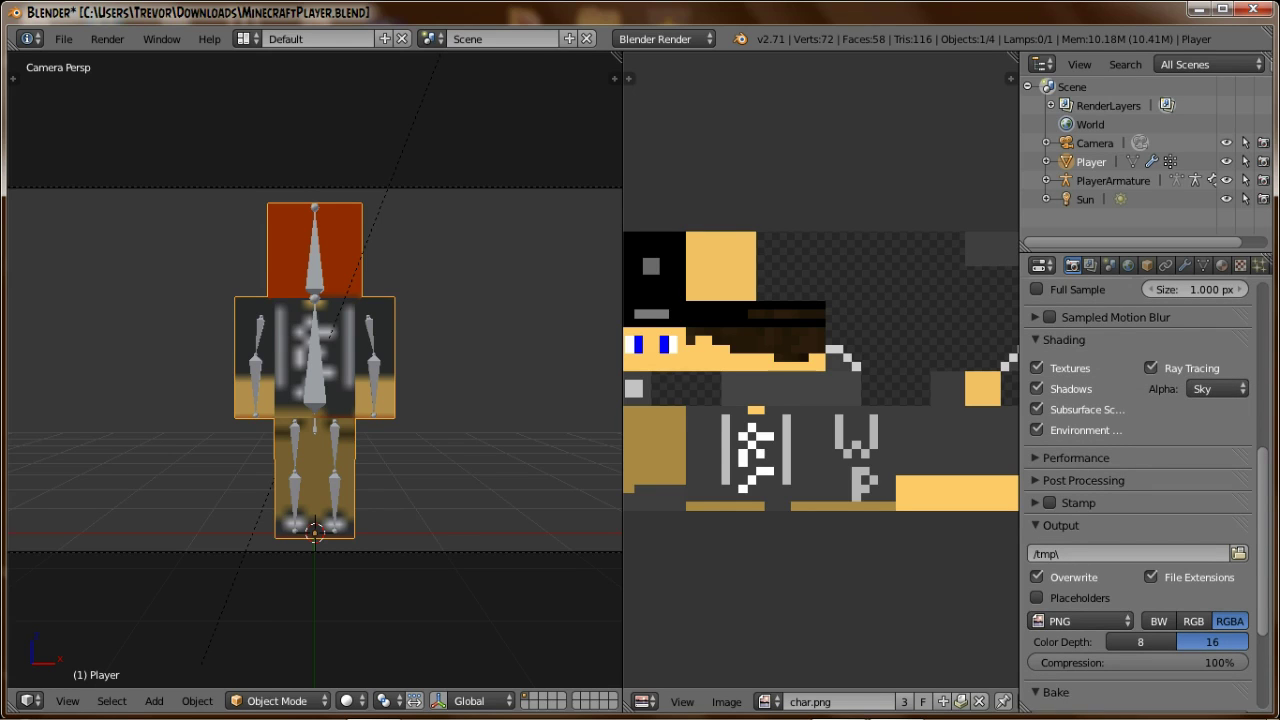
scroll(1140, 480, "up", 10)
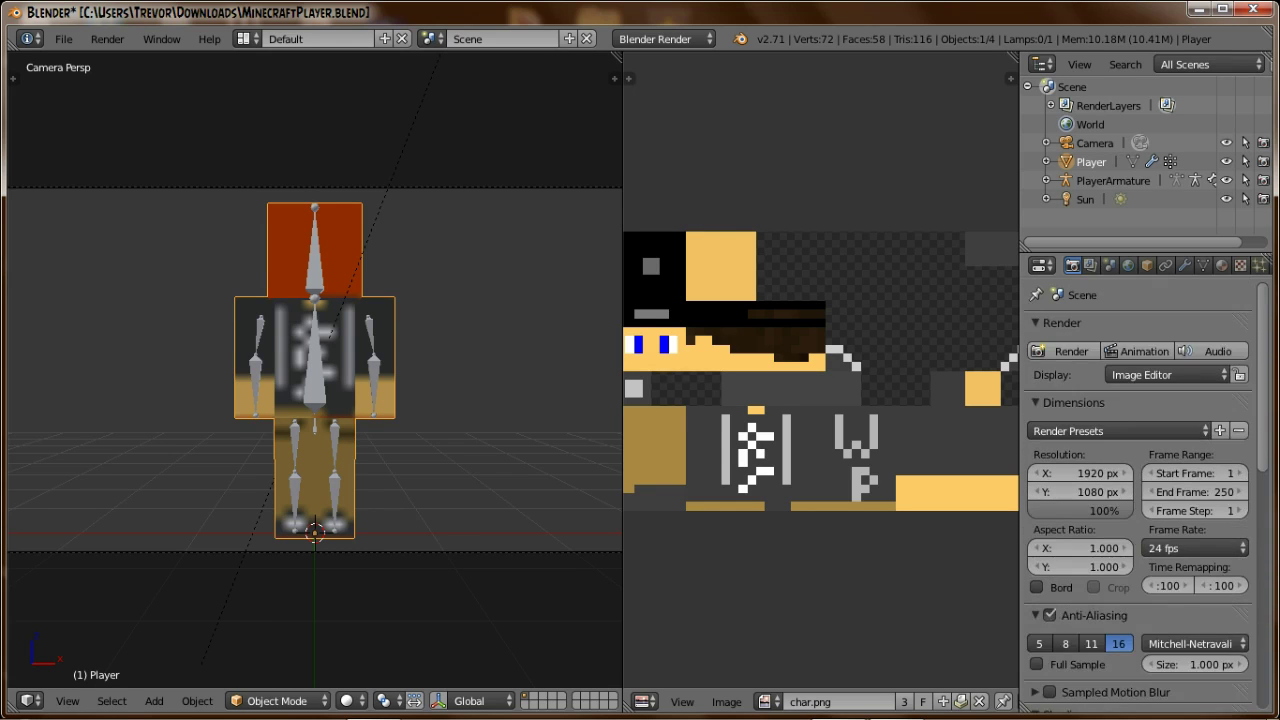
scroll(1140, 480, "down", 10)
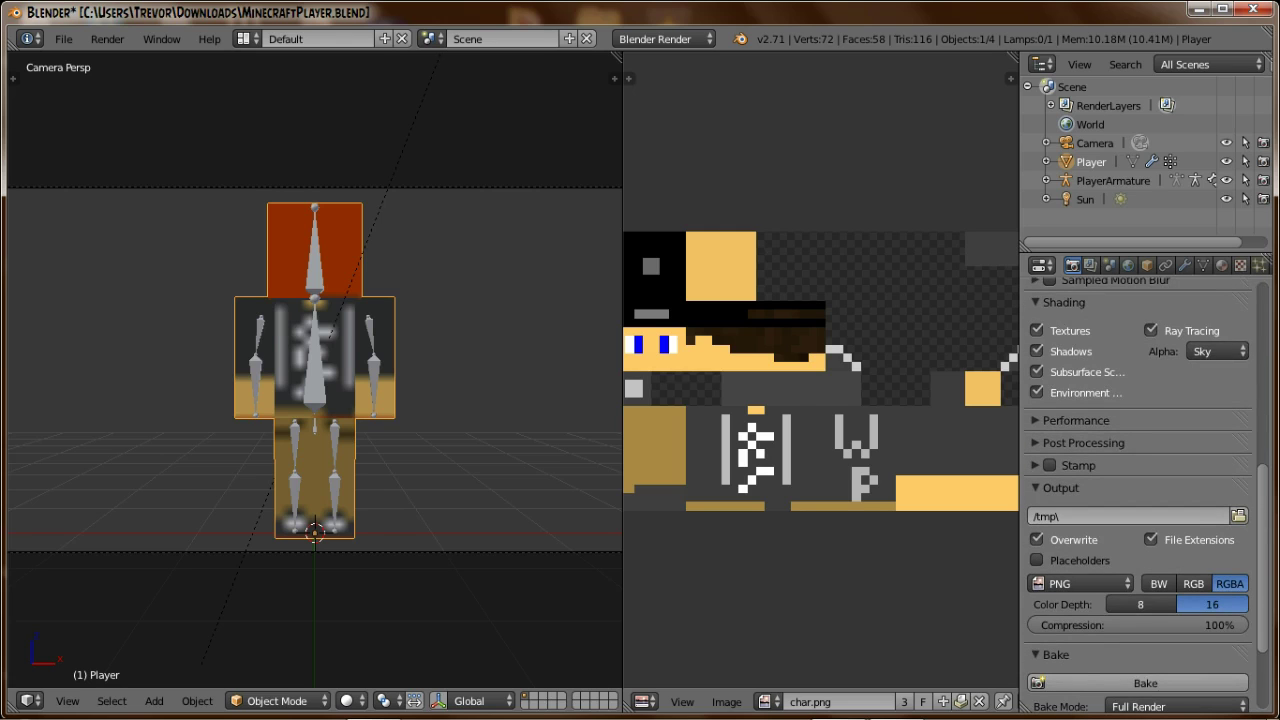
left_click(1217, 351)
left_click(1193, 309)
Step: Set the render output folder to the Desktop
scroll(1140, 400, "up", 5)
scroll(1140, 480, "up", 3)
scroll(1140, 480, "down", 8)
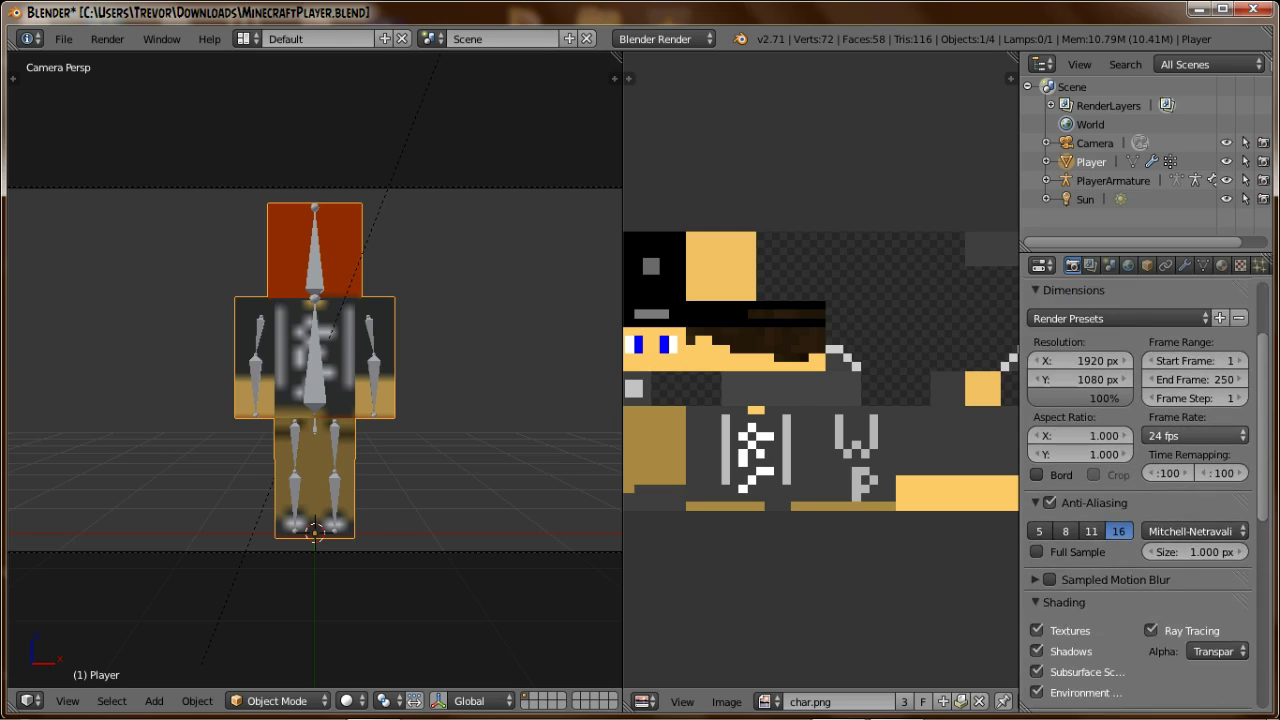
scroll(1140, 480, "down", 2)
left_click(1239, 519)
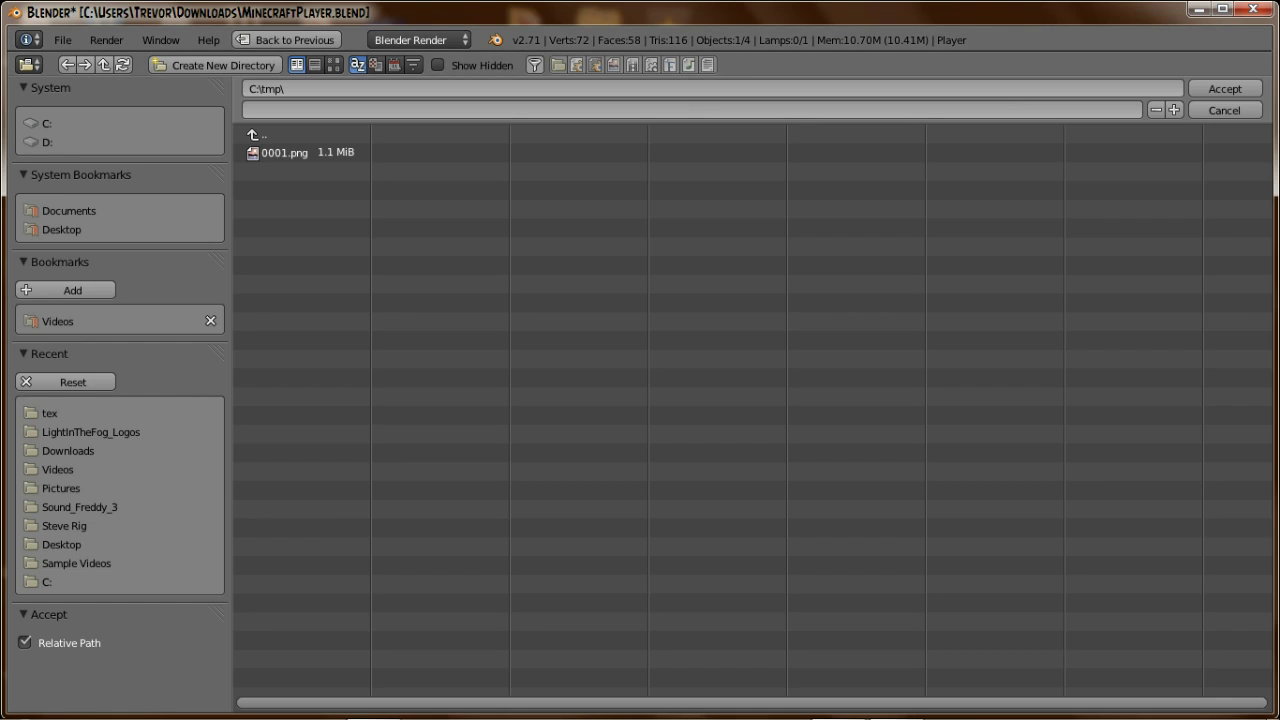
left_click(61, 230)
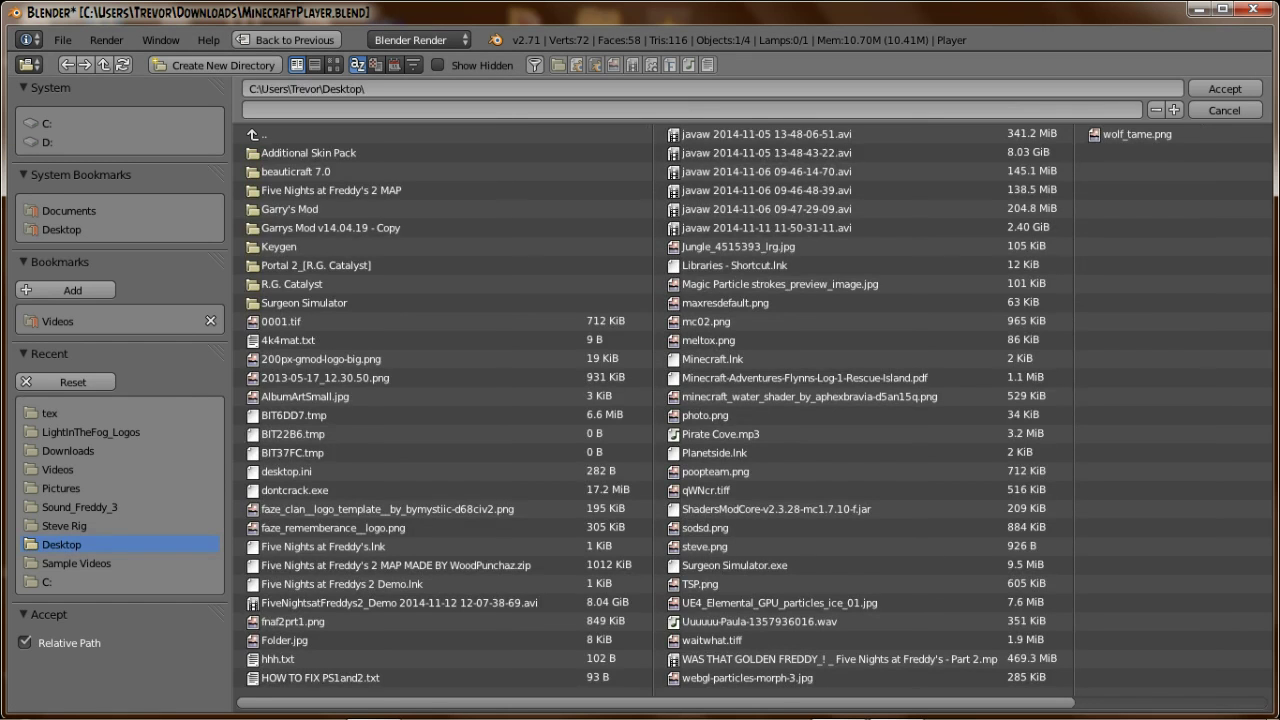
key("Return")
Step: Change the render output file format to TIFF
scroll(1140, 495, "down", 5)
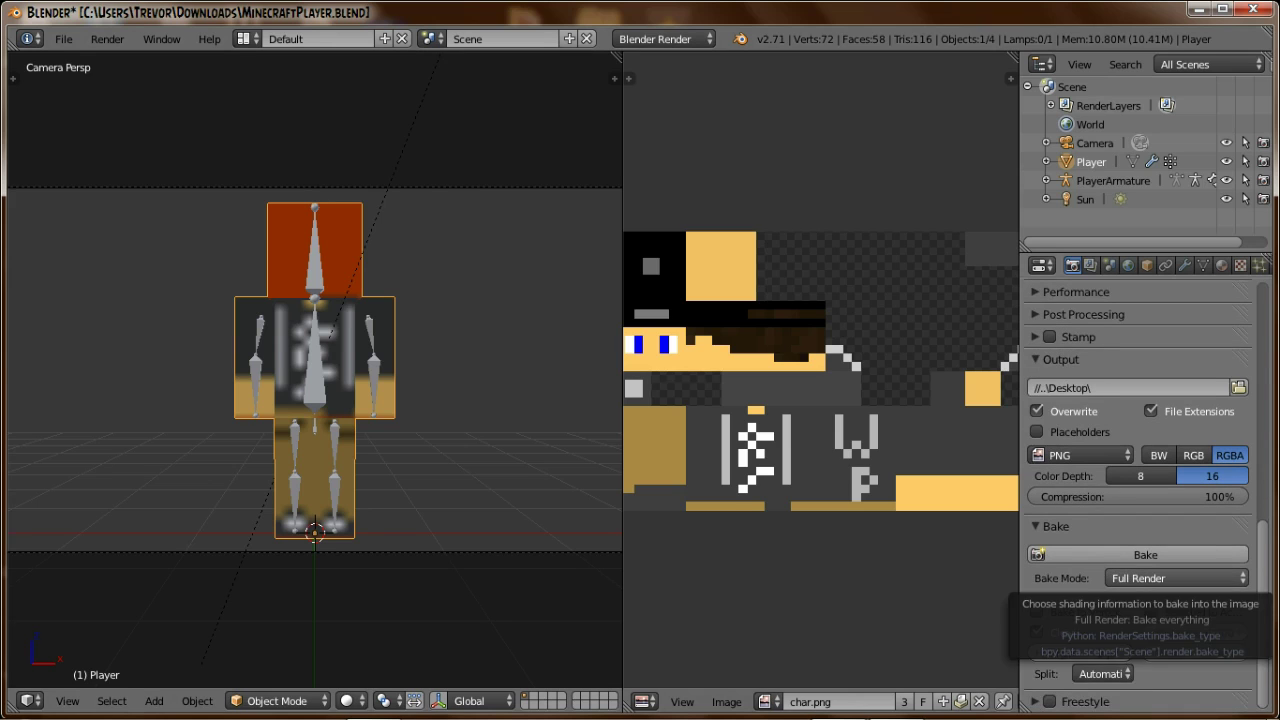
scroll(1180, 580, "up", 3)
scroll(1140, 495, "up", 6)
scroll(1140, 495, "down", 9)
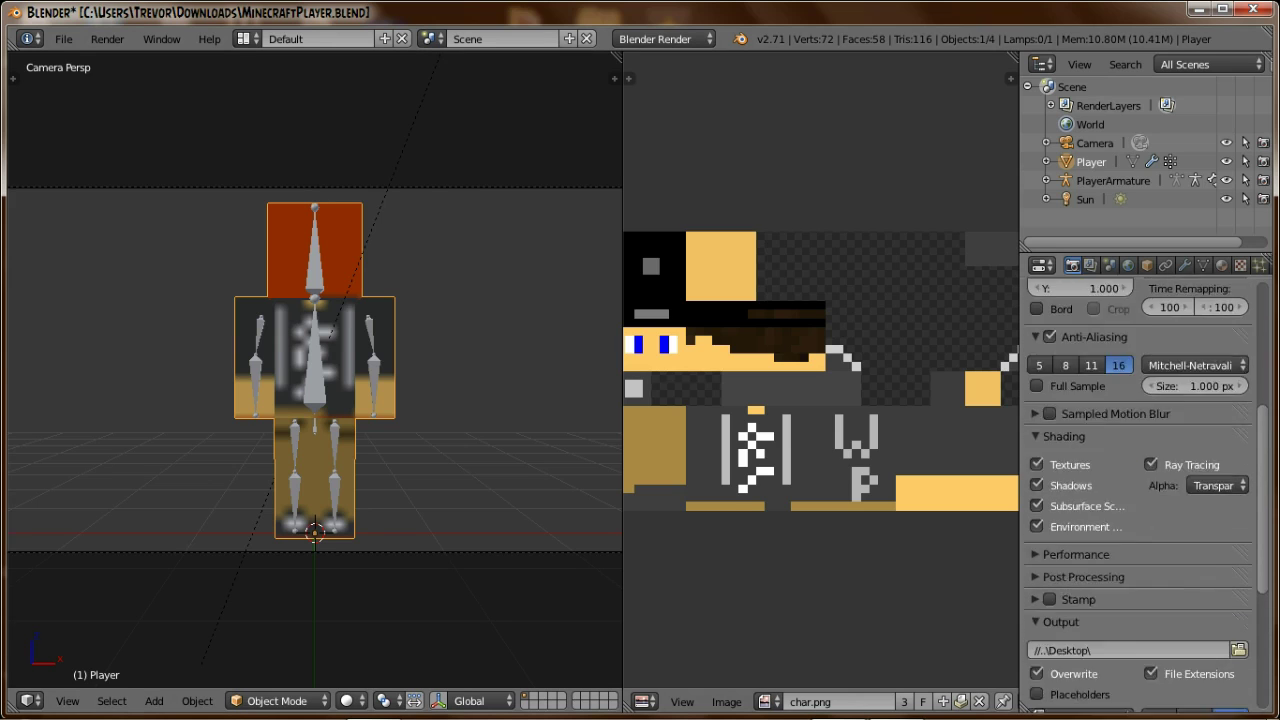
left_click(1080, 455)
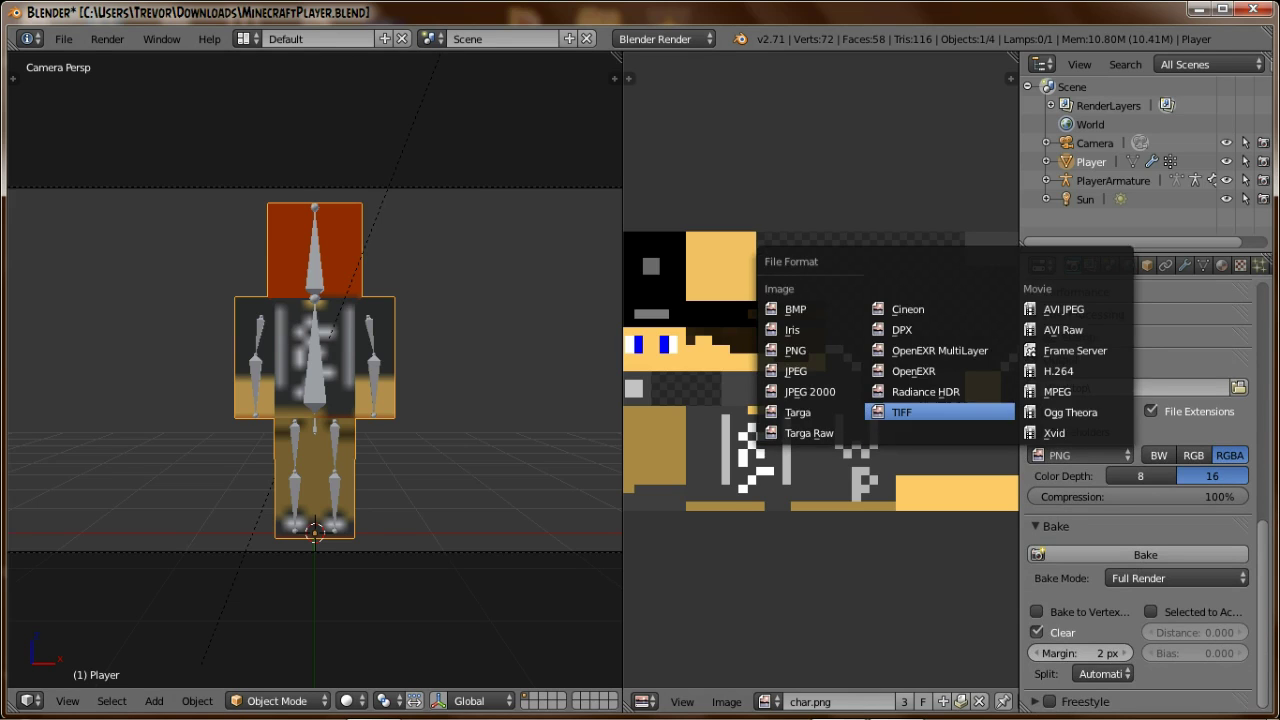
left_click(901, 412)
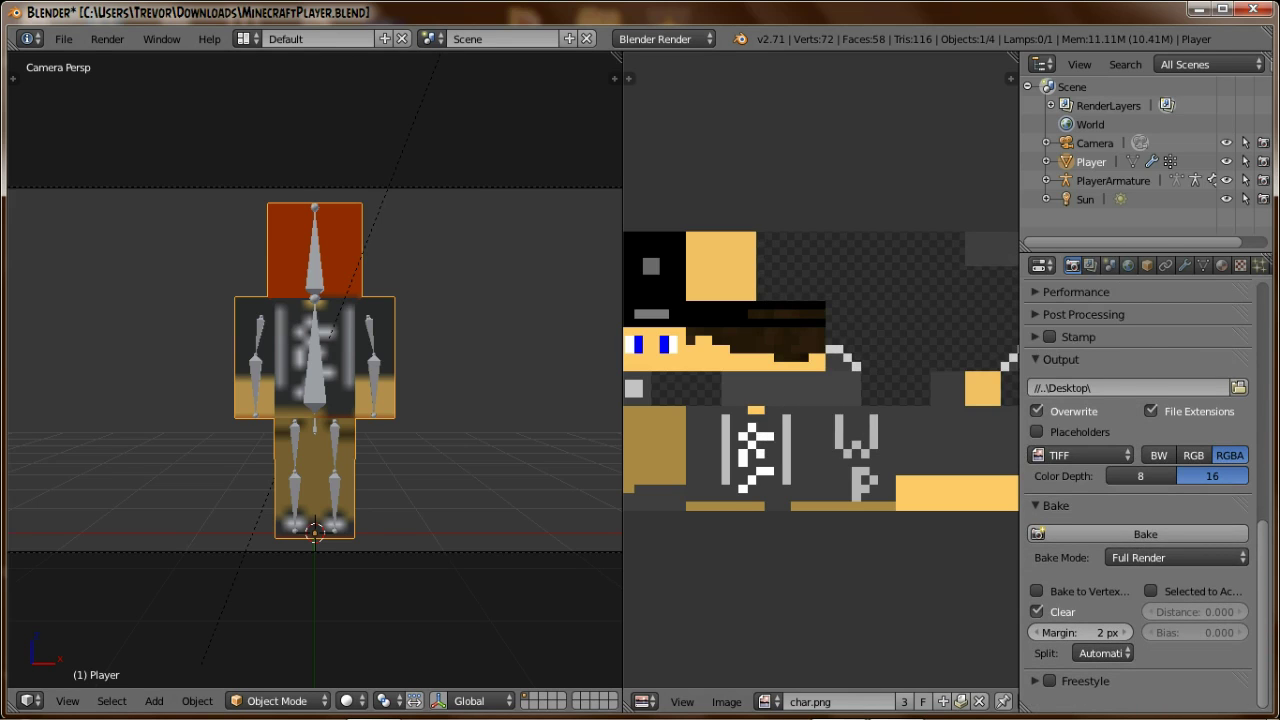
scroll(1140, 495, "up", 10)
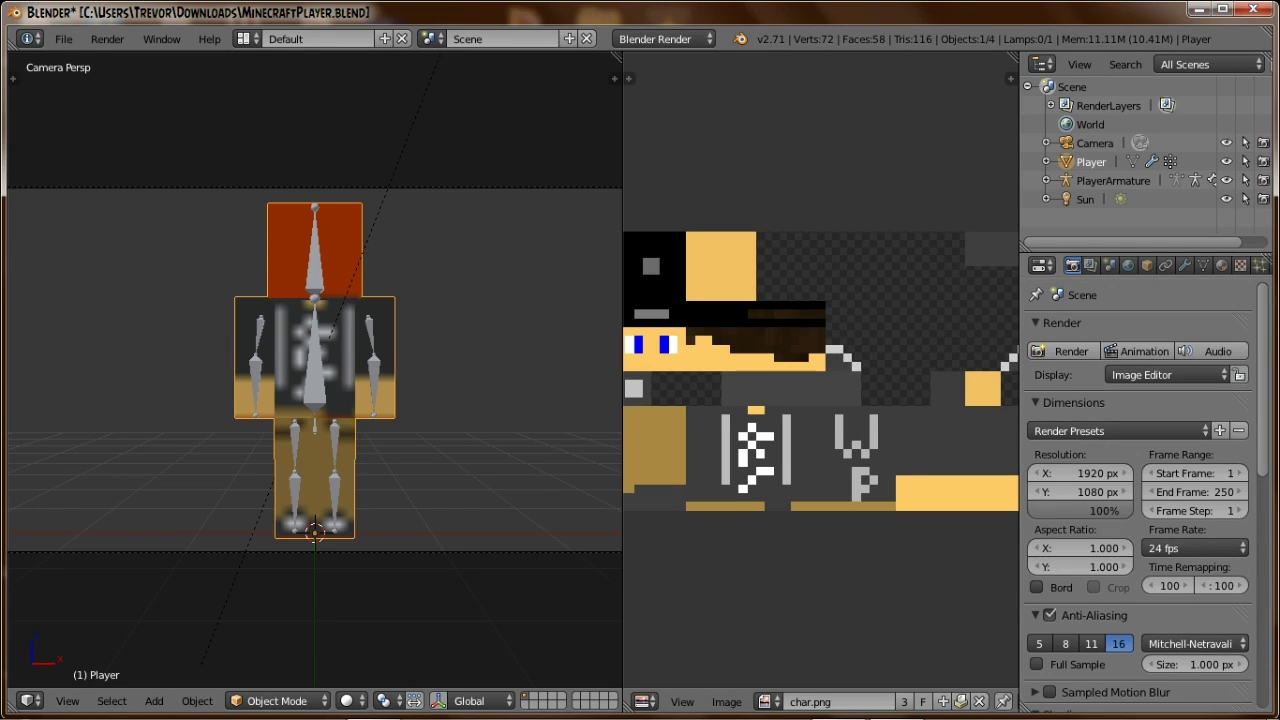
left_click(1167, 374)
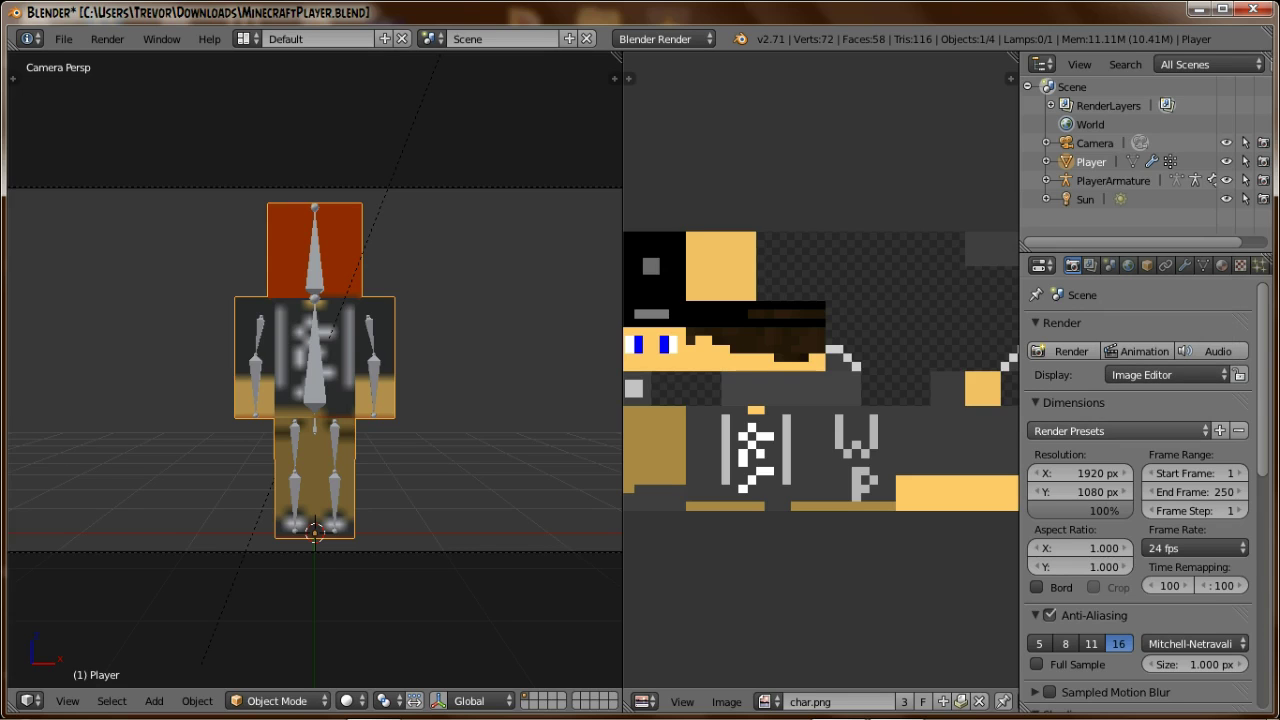
left_click(1118, 430)
scroll(1140, 495, "down", 4)
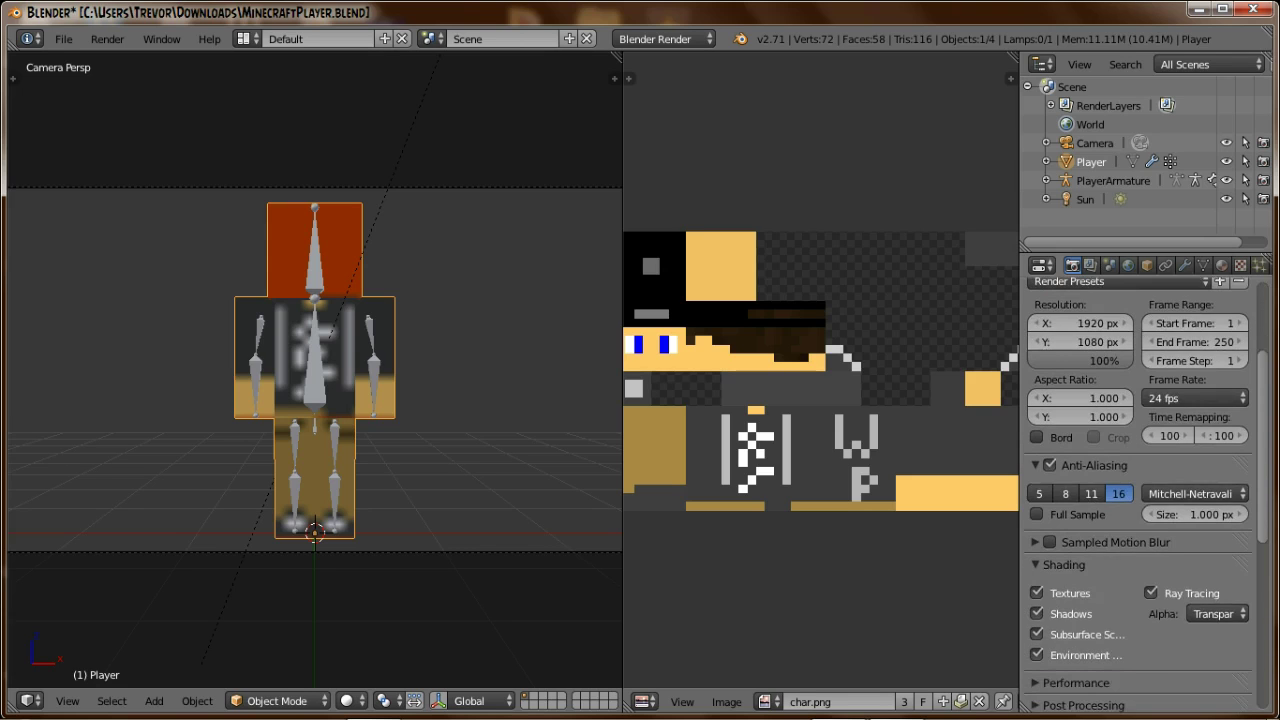
Step: Select the PlayerArmature, put it into Pose Mode and show the properties of its active bone
scroll(1140, 495, "down", 1)
scroll(1140, 495, "up", 5)
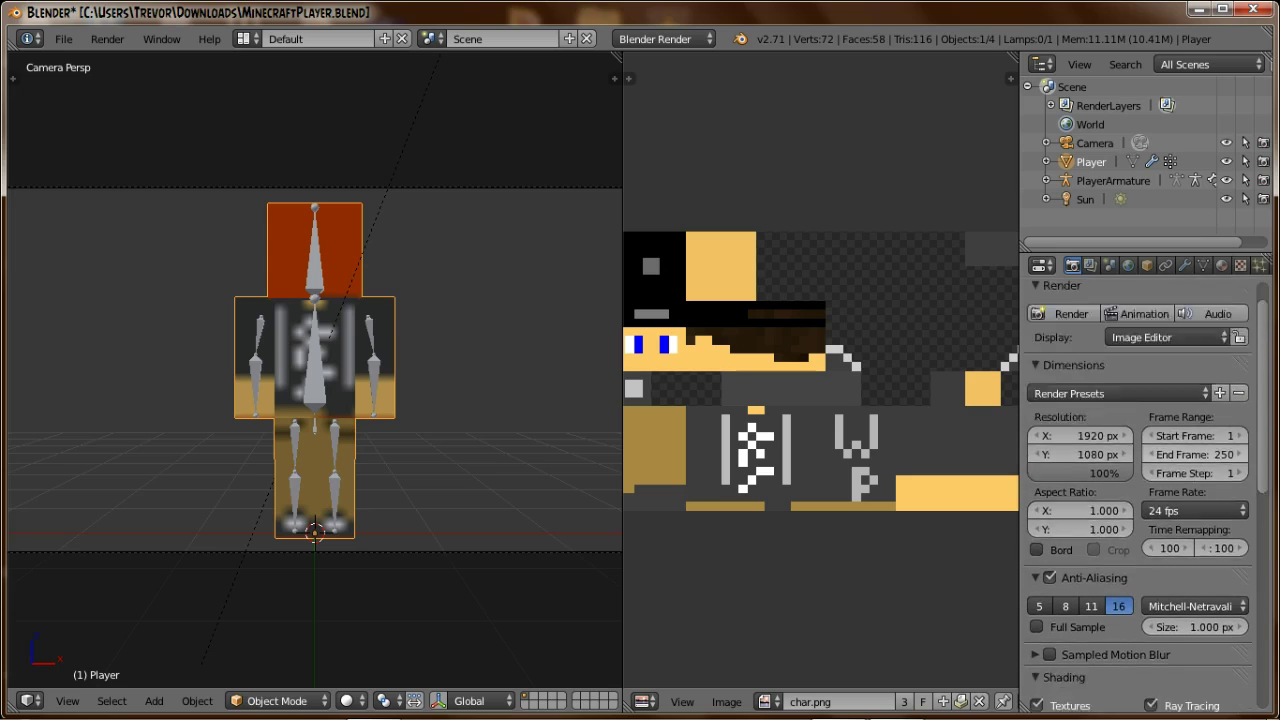
right_click(316, 365)
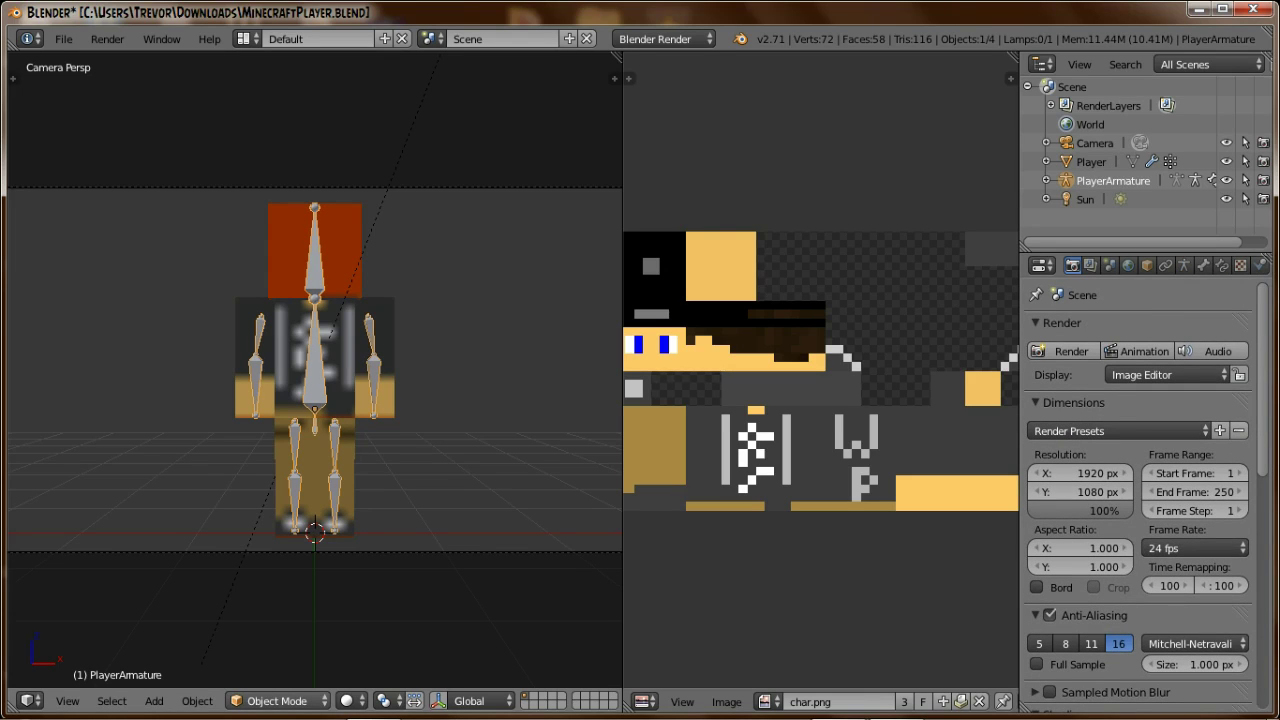
left_click(277, 700)
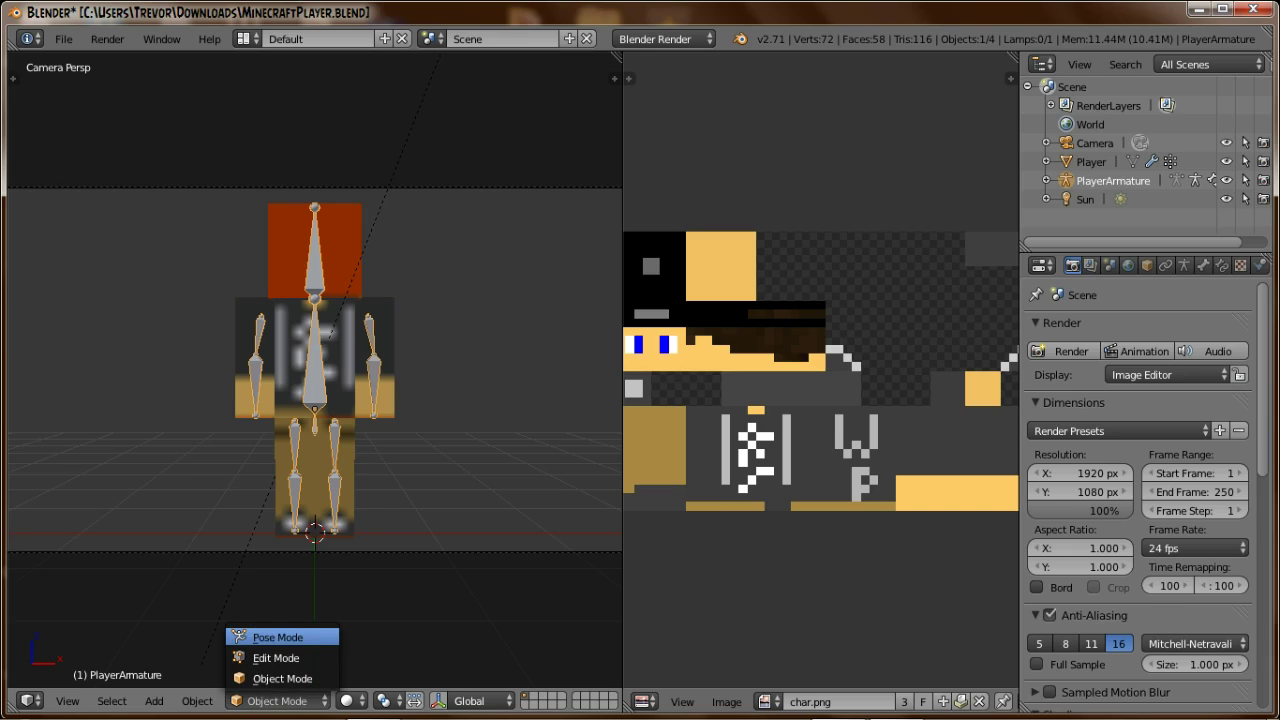
left_click(278, 637)
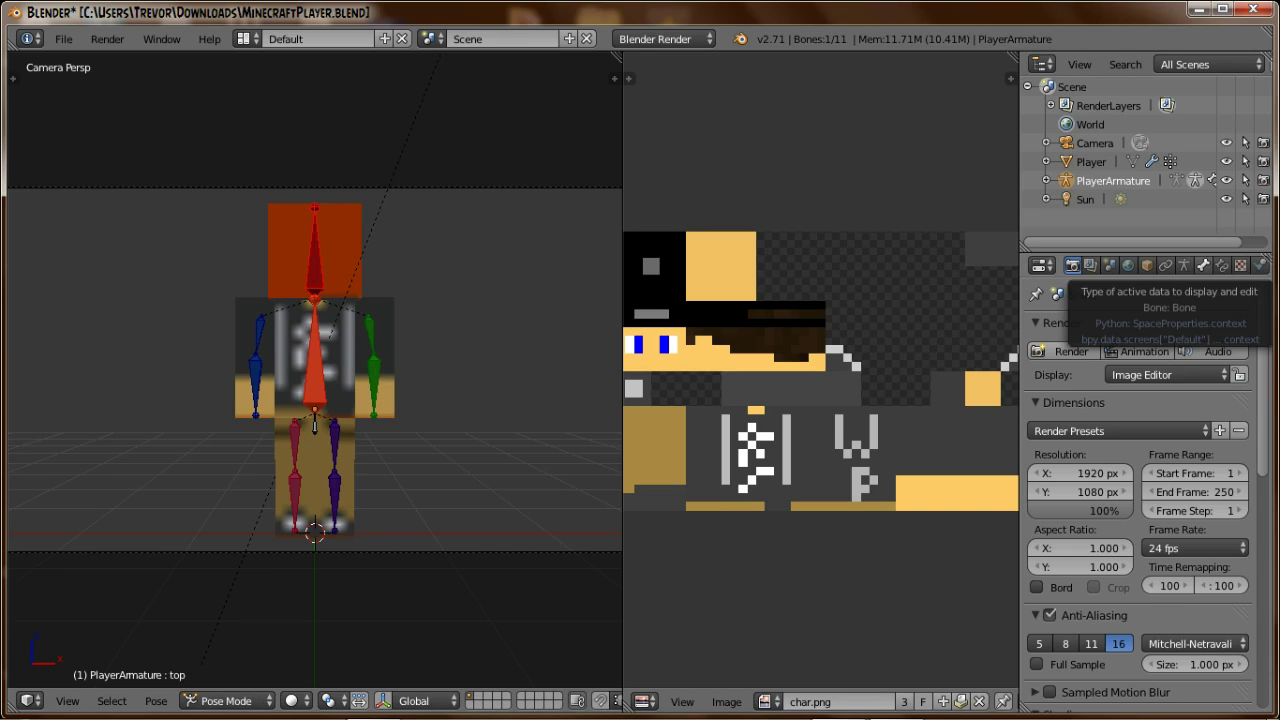
left_click(1203, 265)
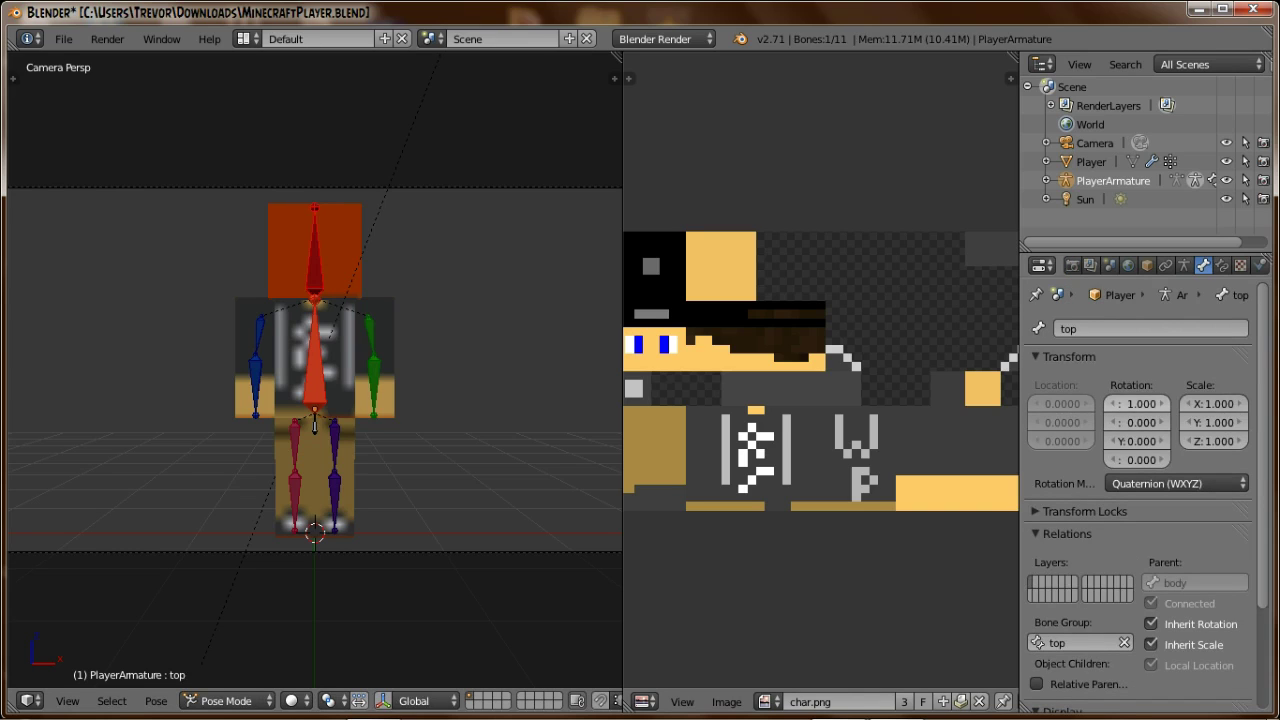
Step: Try X rotations on the top bone and the lower left arm bone, undoing the top bone's rotation
left_click_drag(1137, 422, 1110, 422)
key("ctrl+z")
right_click(374, 383)
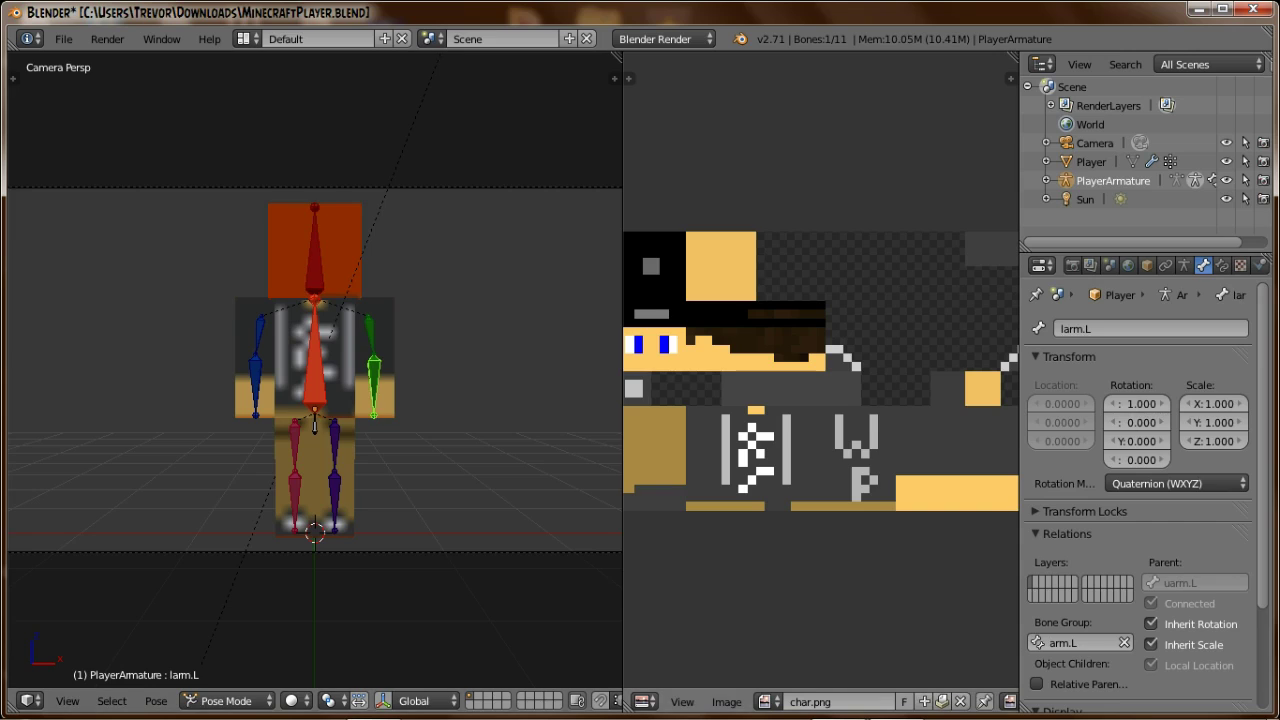
left_click_drag(1137, 422, 1187, 422)
key("Escape")
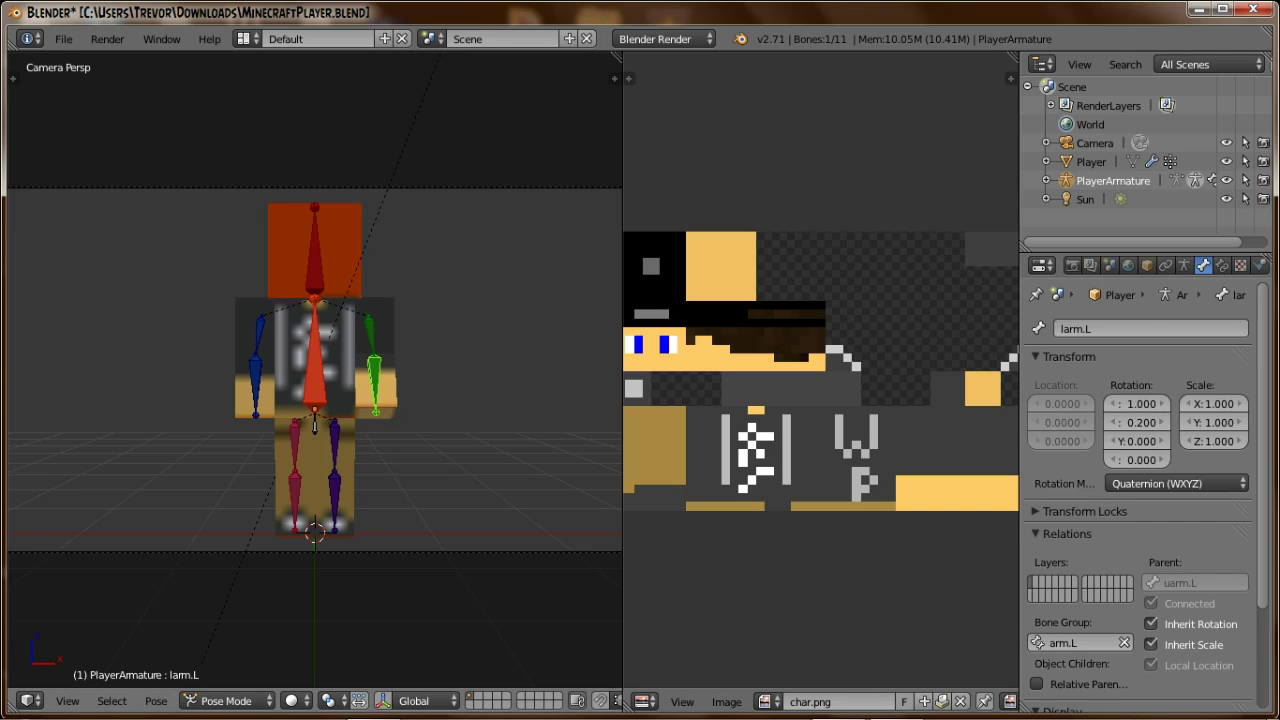
Step: Bend the left arm by setting the X rotation of bone uarm.L to -0.5 and of larm.L to 0.8
right_click(370, 336)
left_click_drag(1137, 423, 1047, 422)
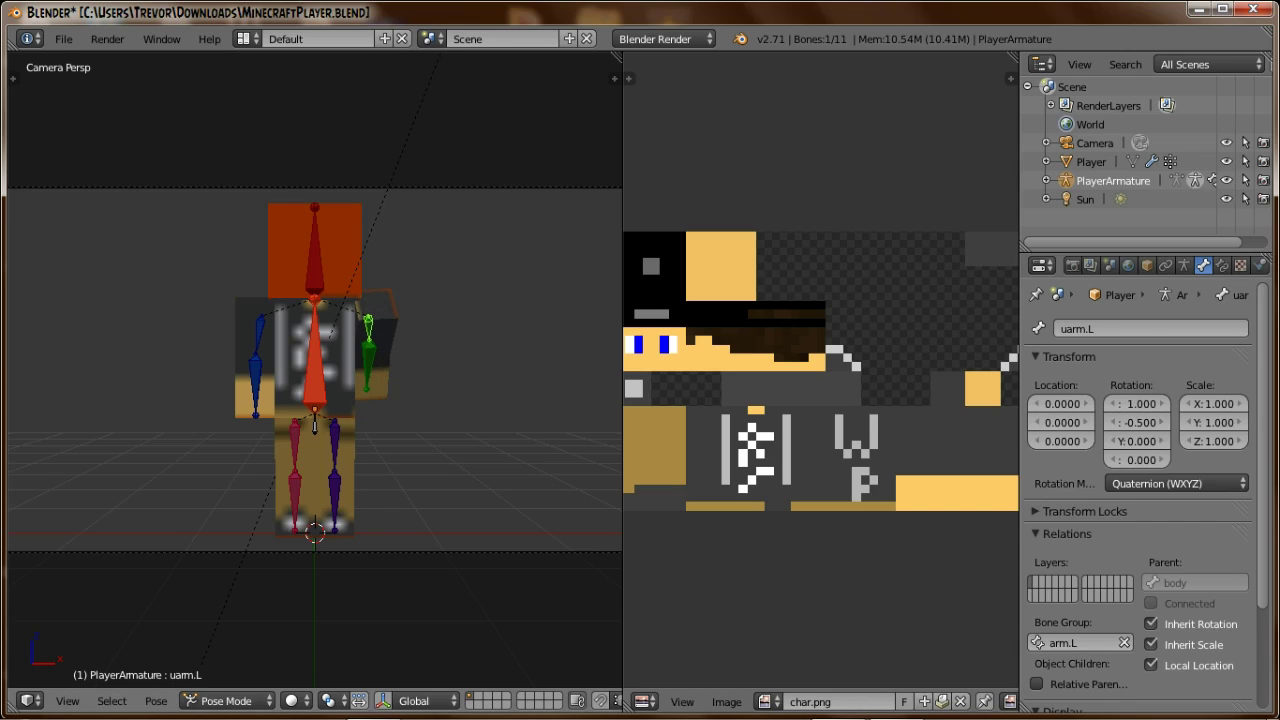
right_click(369, 366)
left_click_drag(1140, 422, 1175, 422)
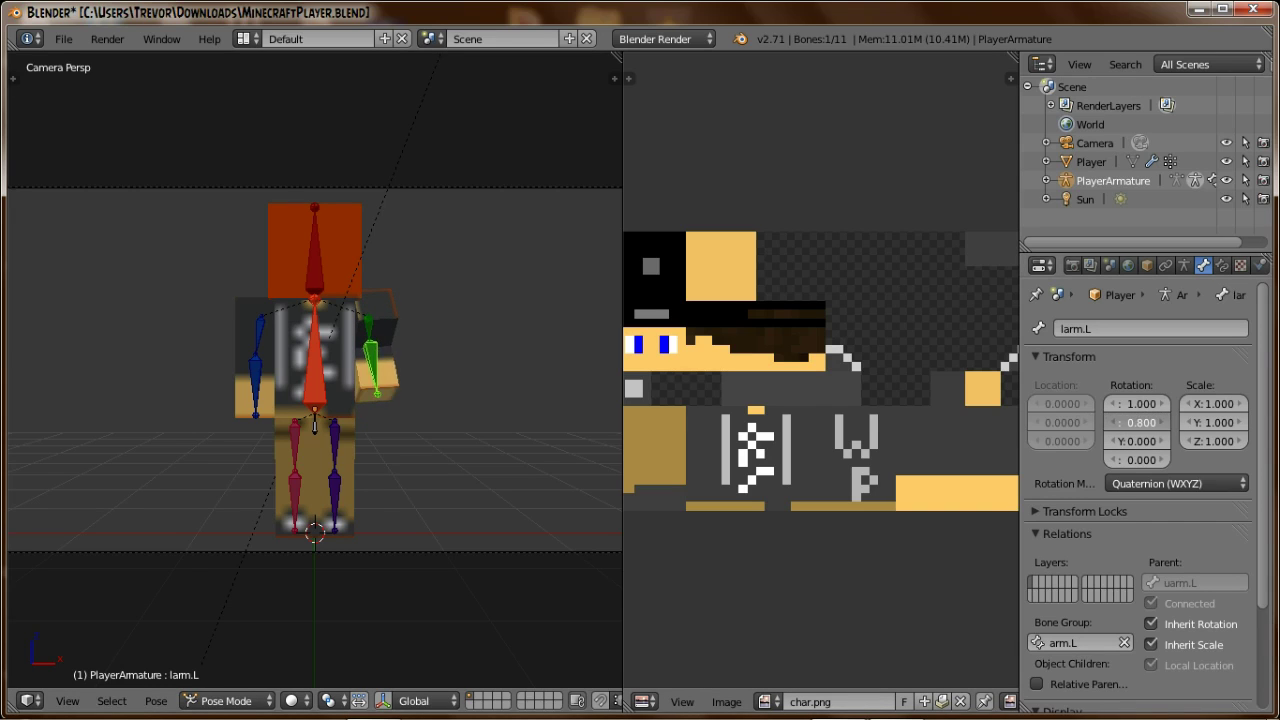
Step: Pose the right arm by swinging bone uarm.R slightly outward about Z and setting the X rotation of larm.R to 0.5
right_click(259, 340)
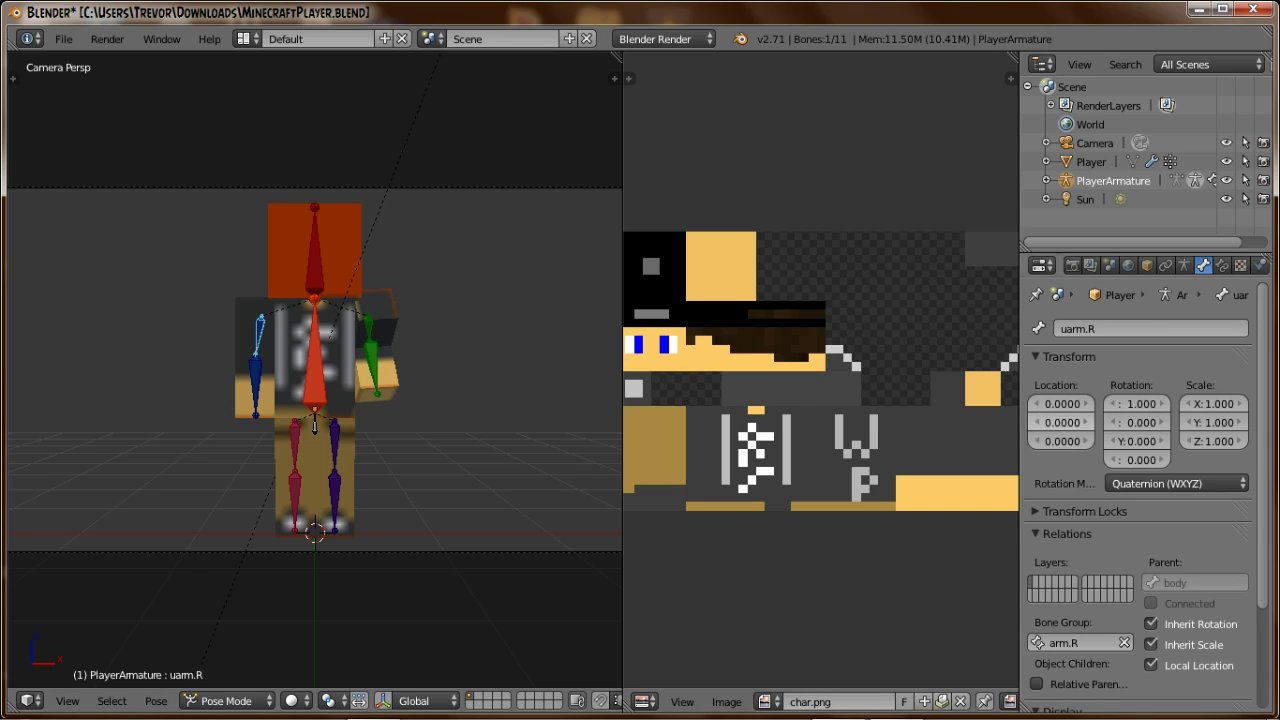
left_click_drag(1140, 460, 1170, 422)
right_click(233, 371)
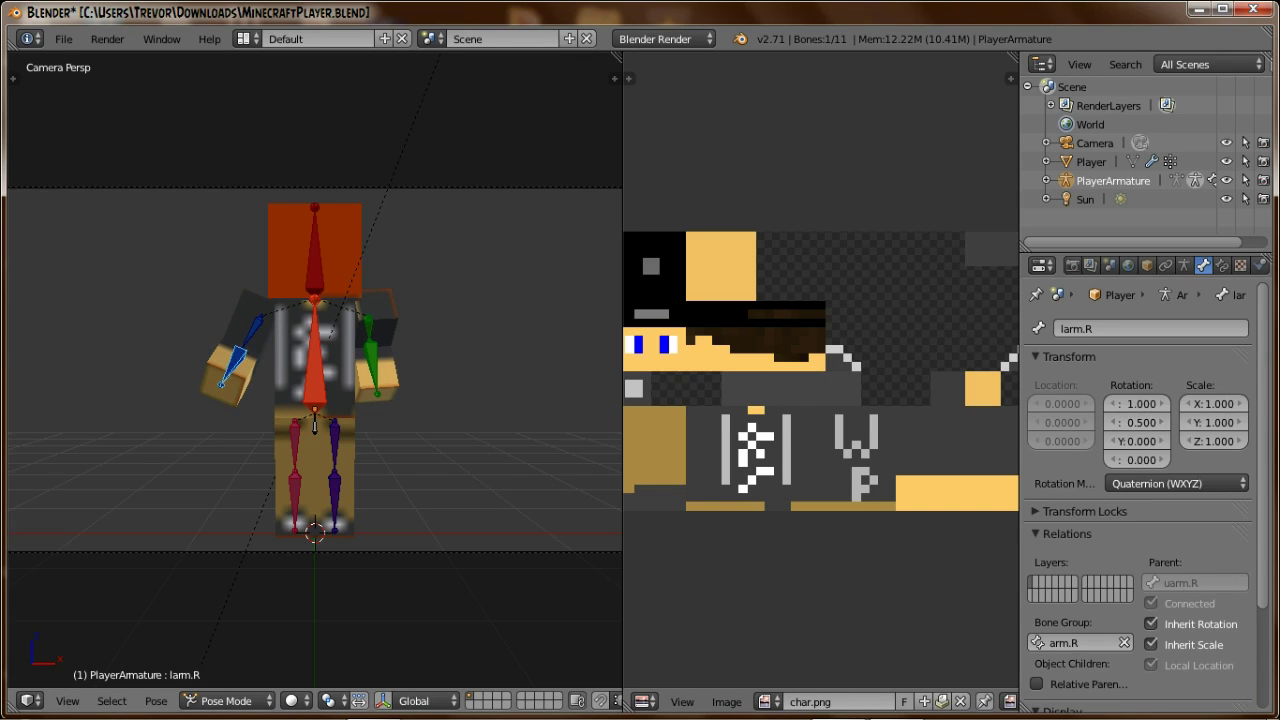
right_click(252, 332)
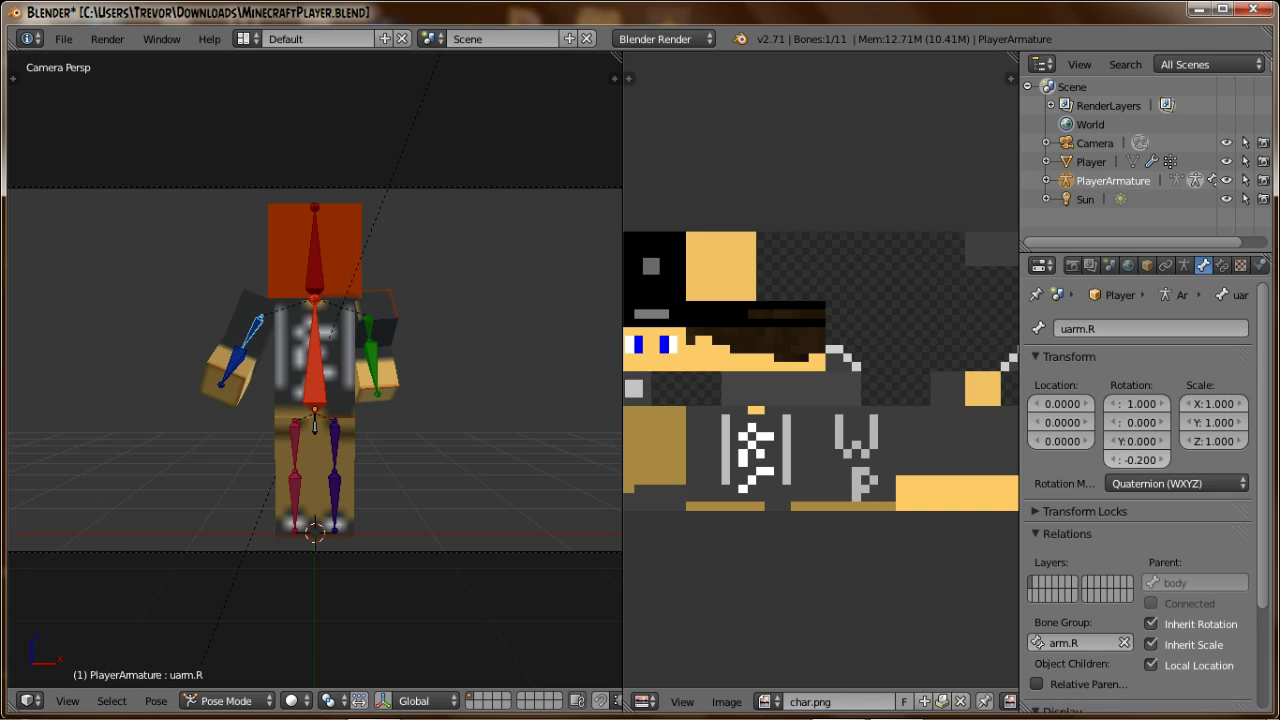
left_click(1110, 460)
left_click(1164, 460)
left_click(1164, 460)
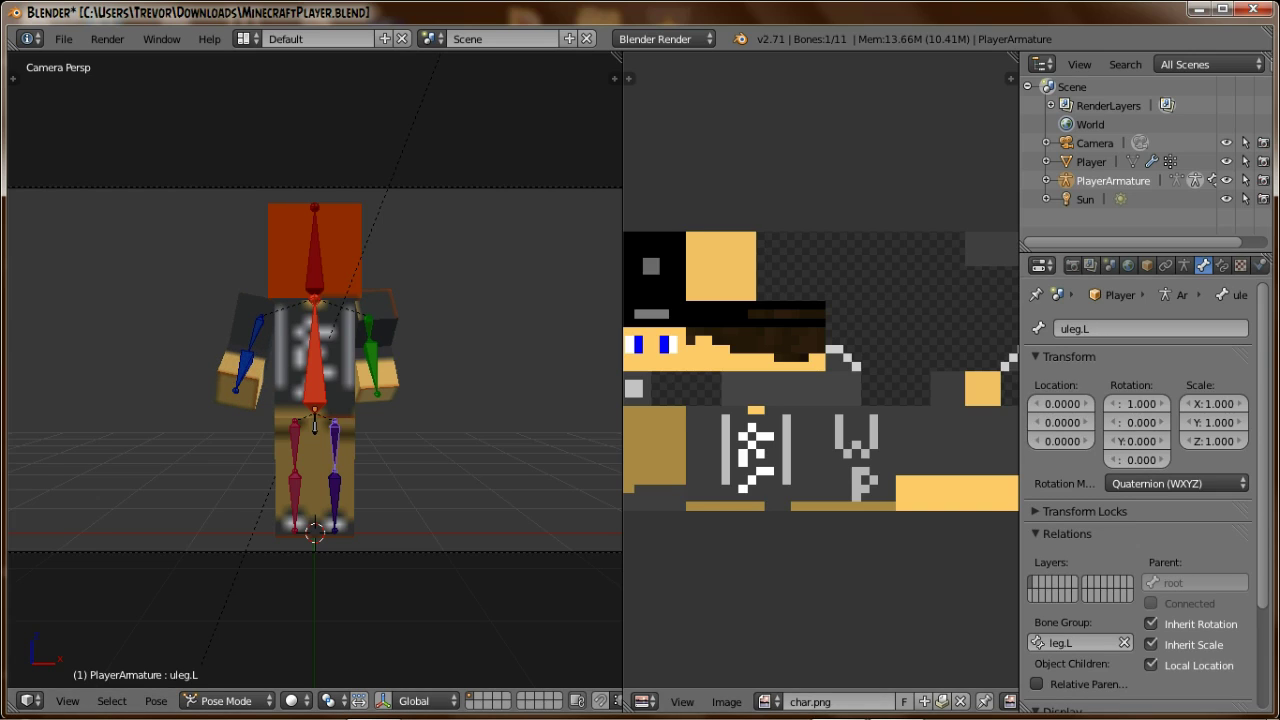
Step: Set the X rotation of bone uleg.L to 0.7 and bend the lower left leg back with a negative X rotation
left_click_drag(1141, 422, 1178, 422)
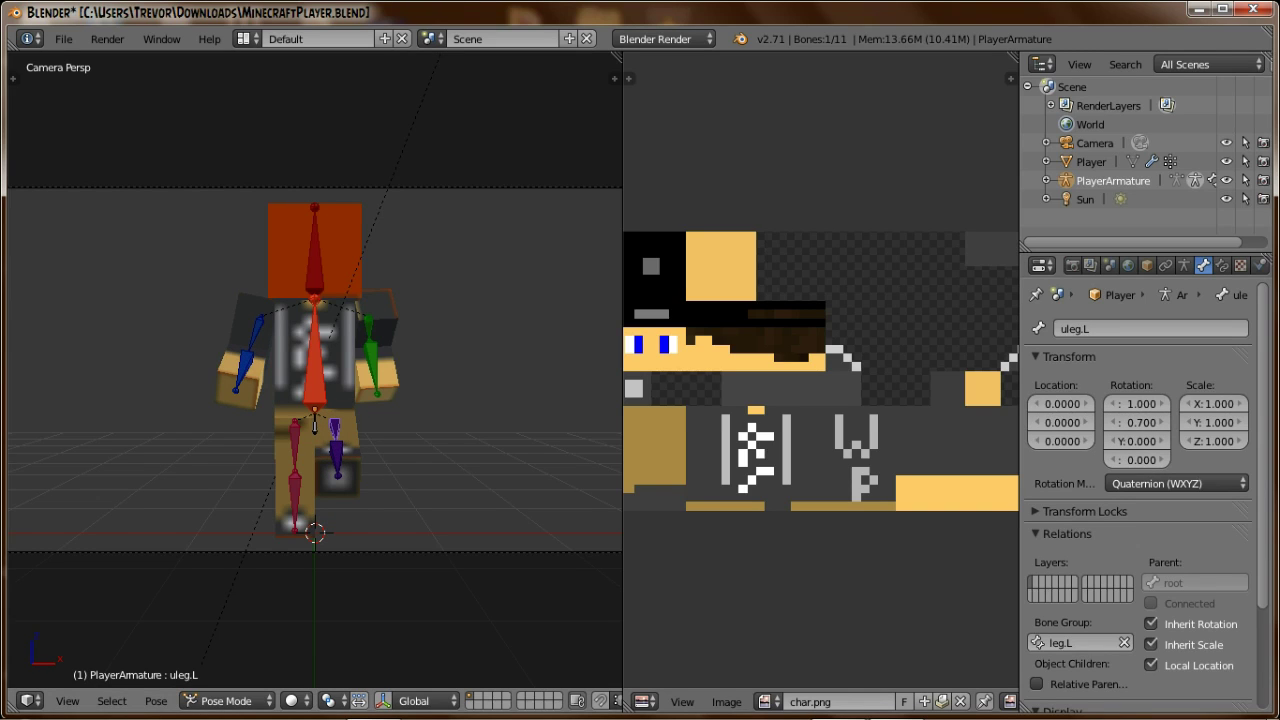
right_click(337, 458)
left_click_drag(1139, 422, 1101, 422)
Step: Swing bone uleg.R outward about Z and set the X rotation of lleg.R to -0.5, keeping the camera view
right_click(295, 448)
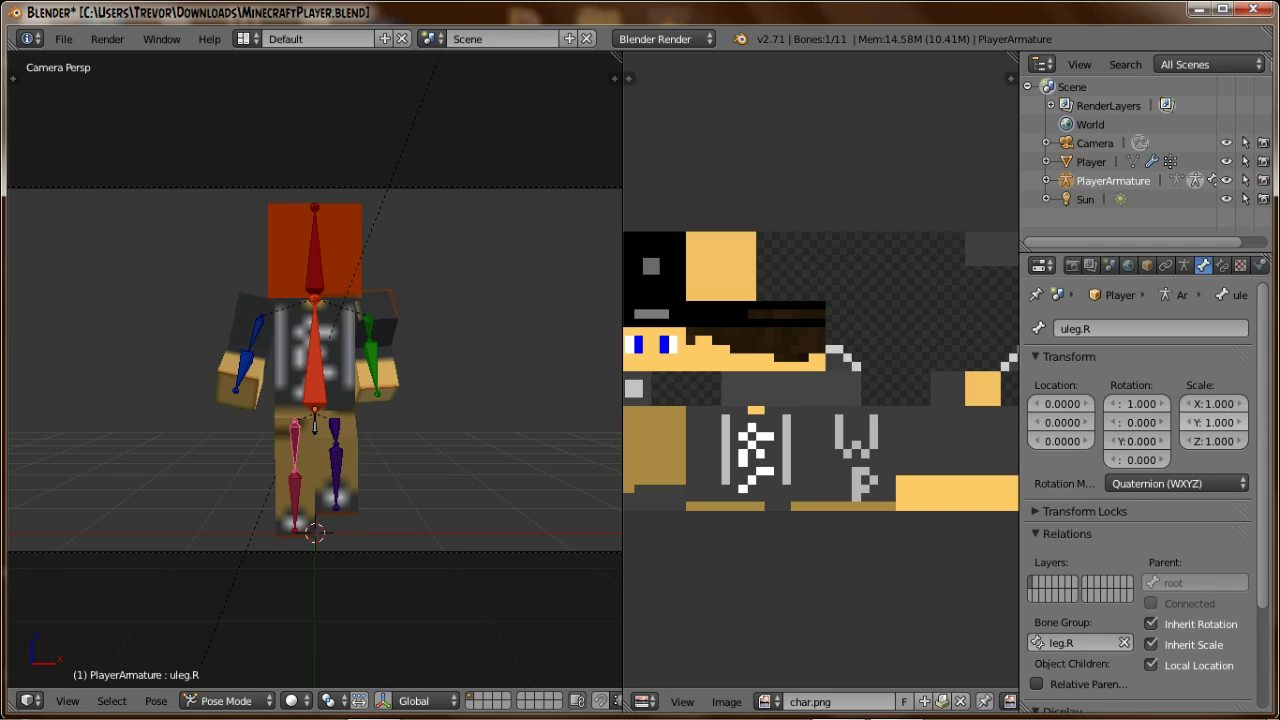
left_click_drag(1141, 460, 1126, 460)
right_click(257, 482)
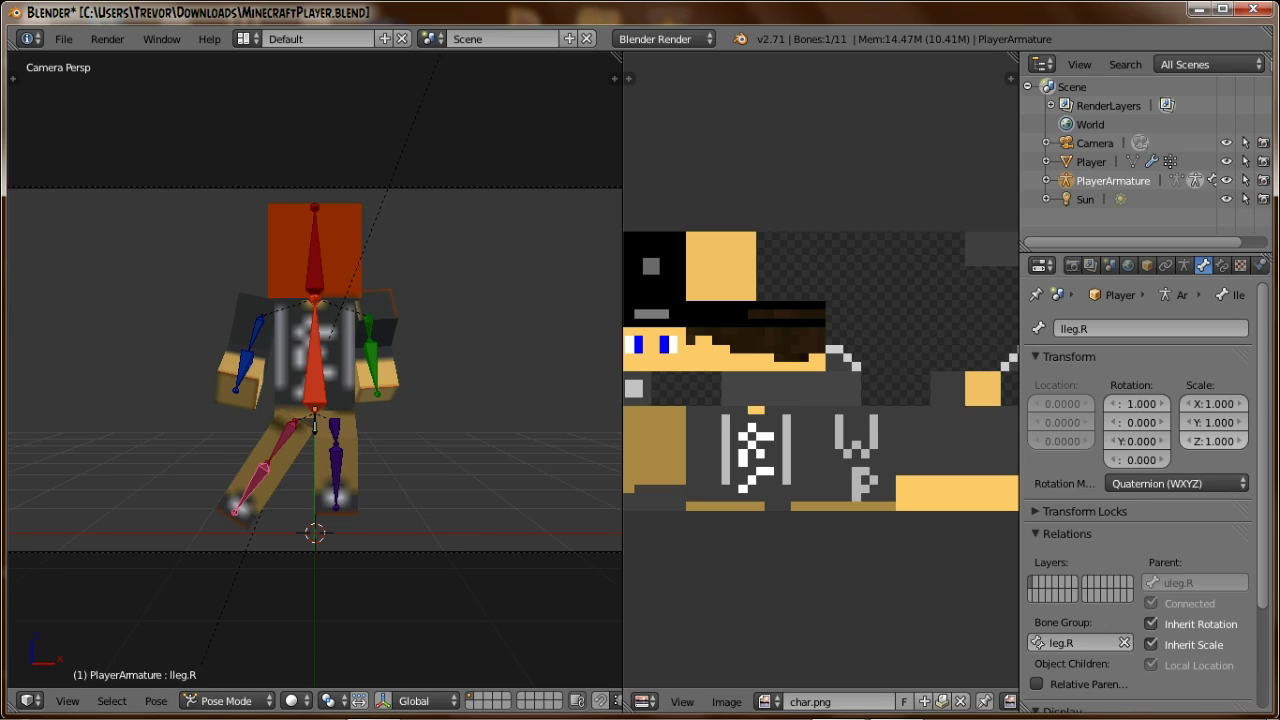
left_click_drag(1141, 422, 1121, 422)
middle_click_drag(300, 350, 330, 375)
key("KP_0")
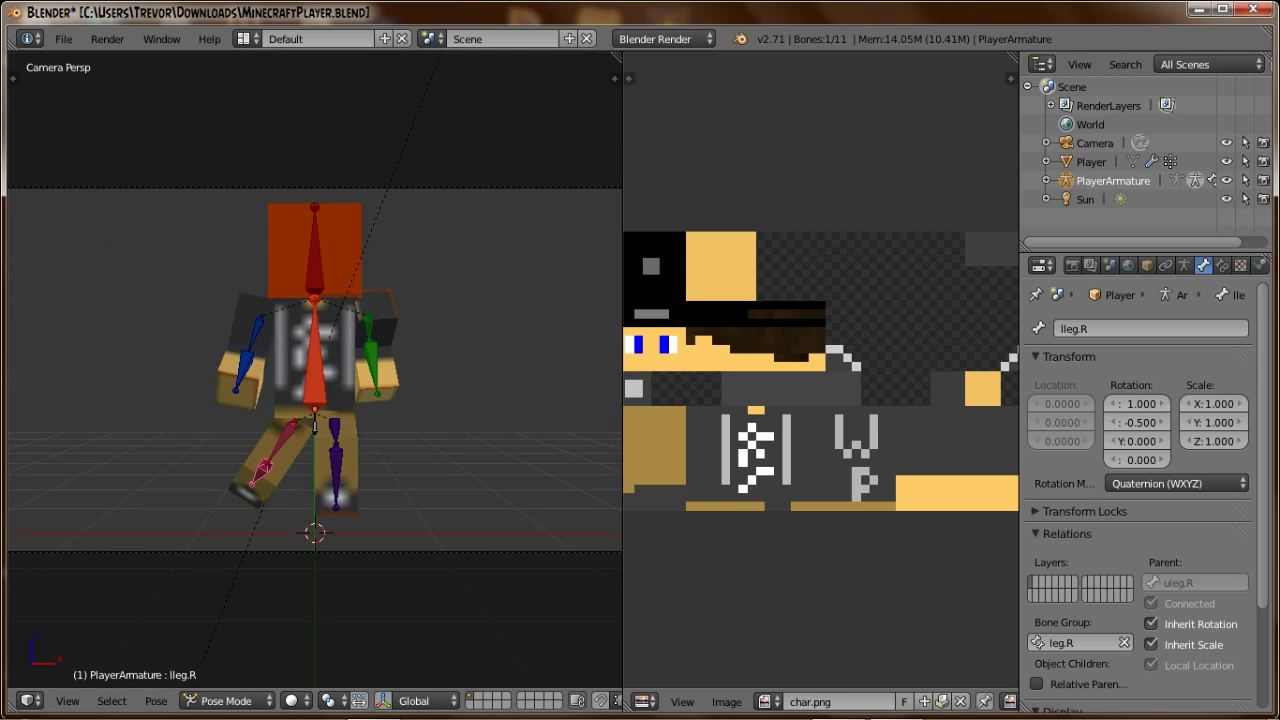
Step: Render the posed player as an animation to output frame 1, and stop the render during frame 2
left_click(1072, 265)
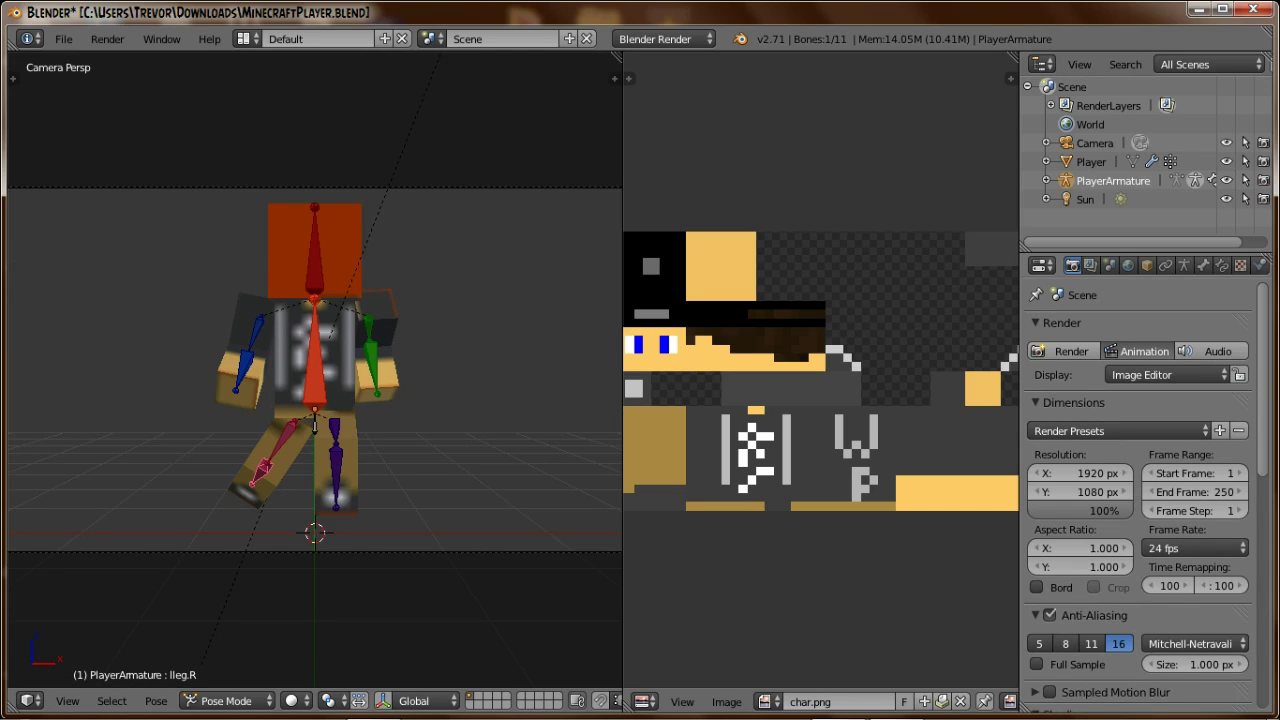
left_click(1140, 351)
scroll(314, 370, "down", 4)
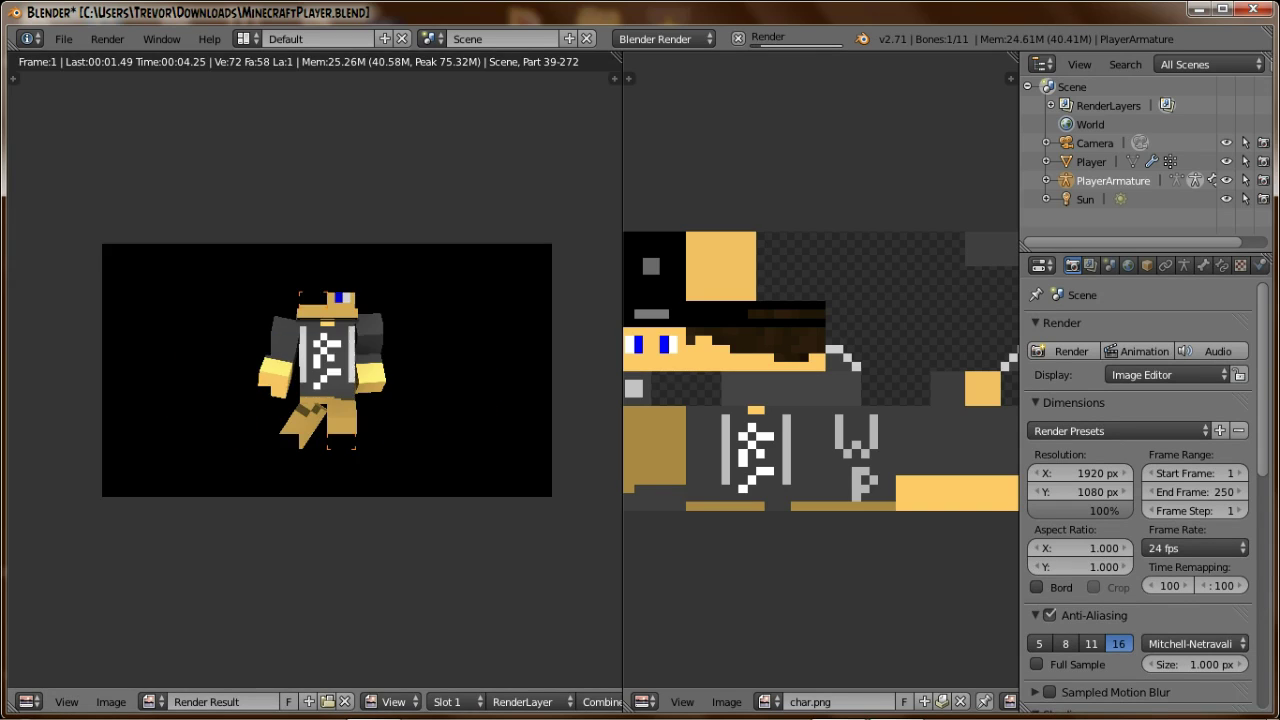
scroll(314, 370, "up", 2)
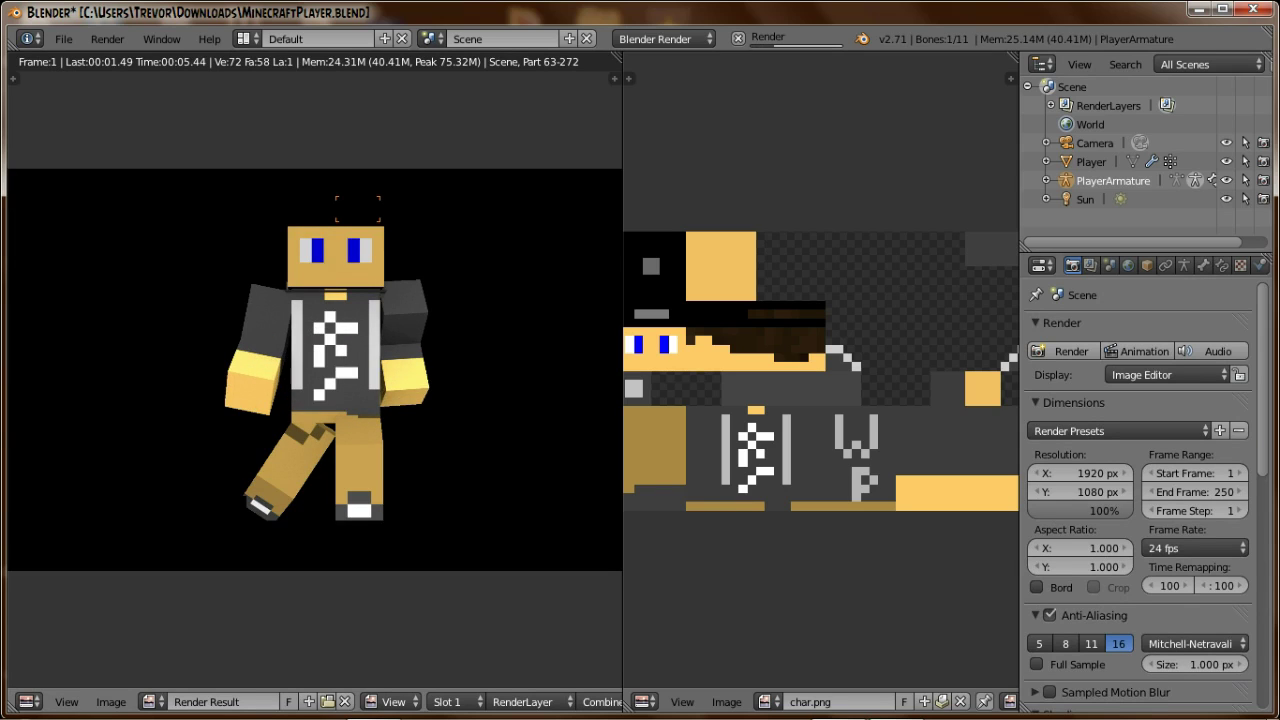
scroll(314, 370, "down", 1)
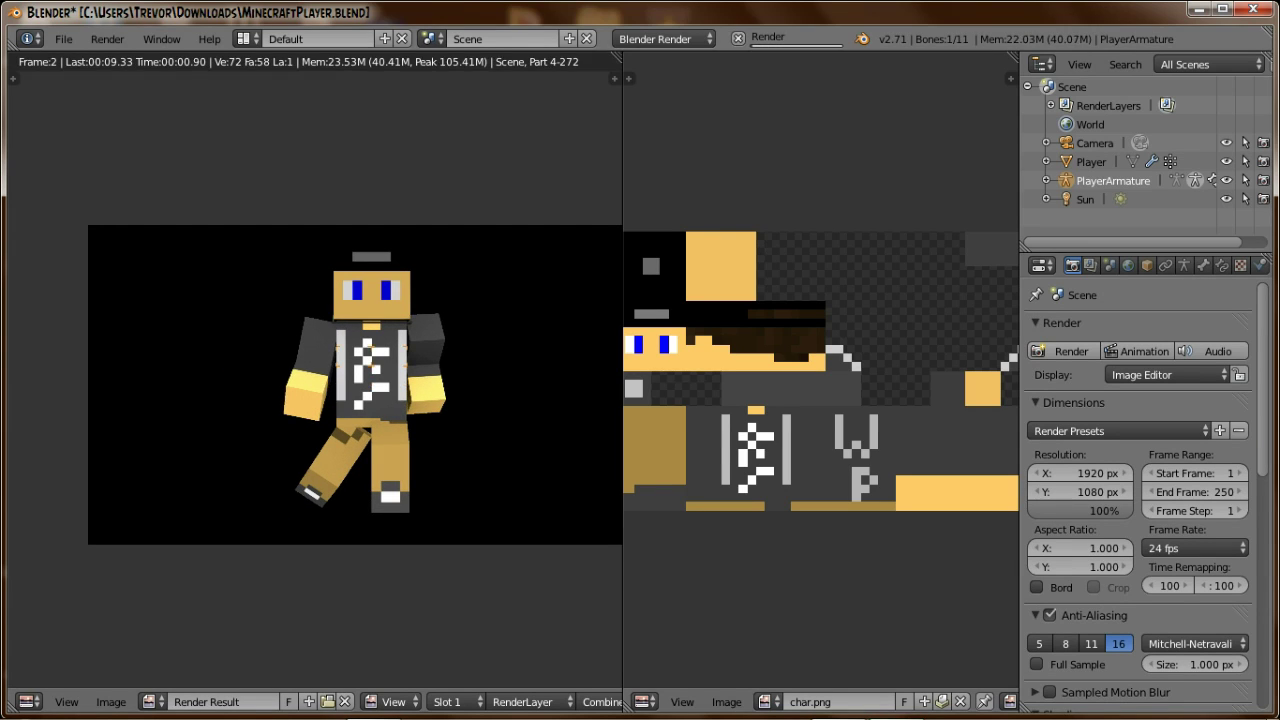
key("Escape")
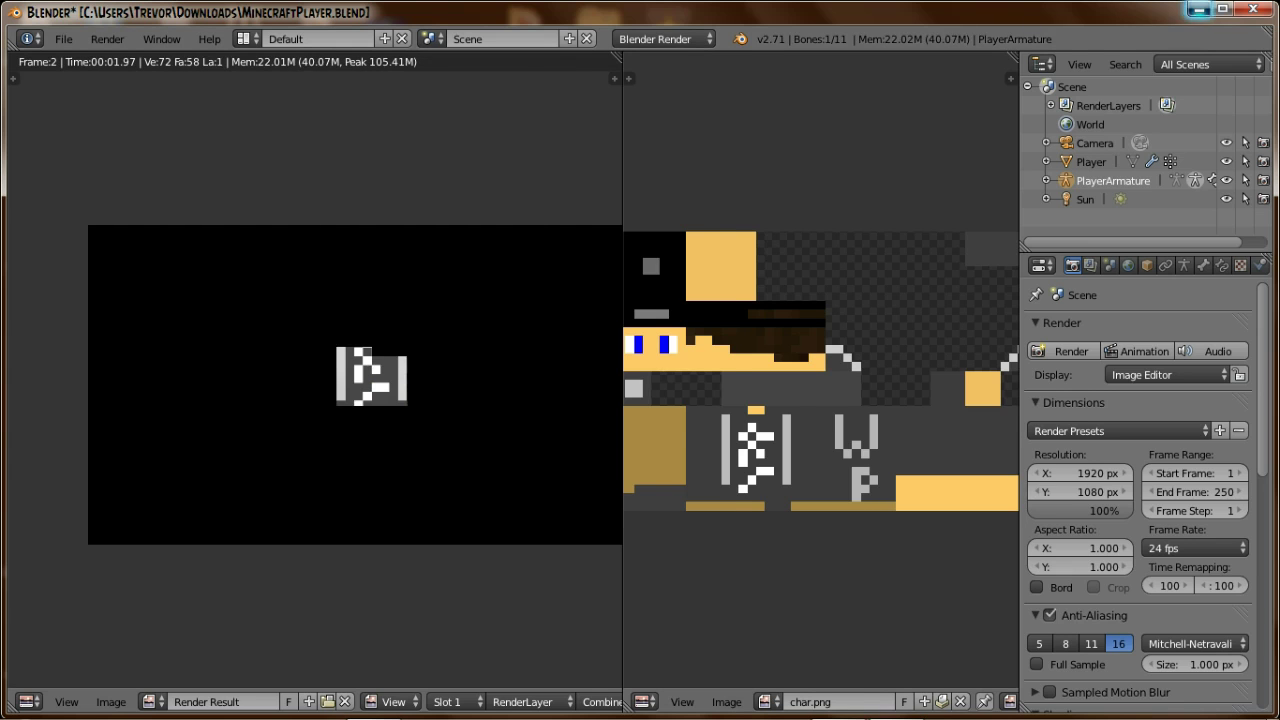
Step: Switch to Windows Explorer, open the Desktop folder and widen its file list
left_click(1199, 9)
left_click(24, 702)
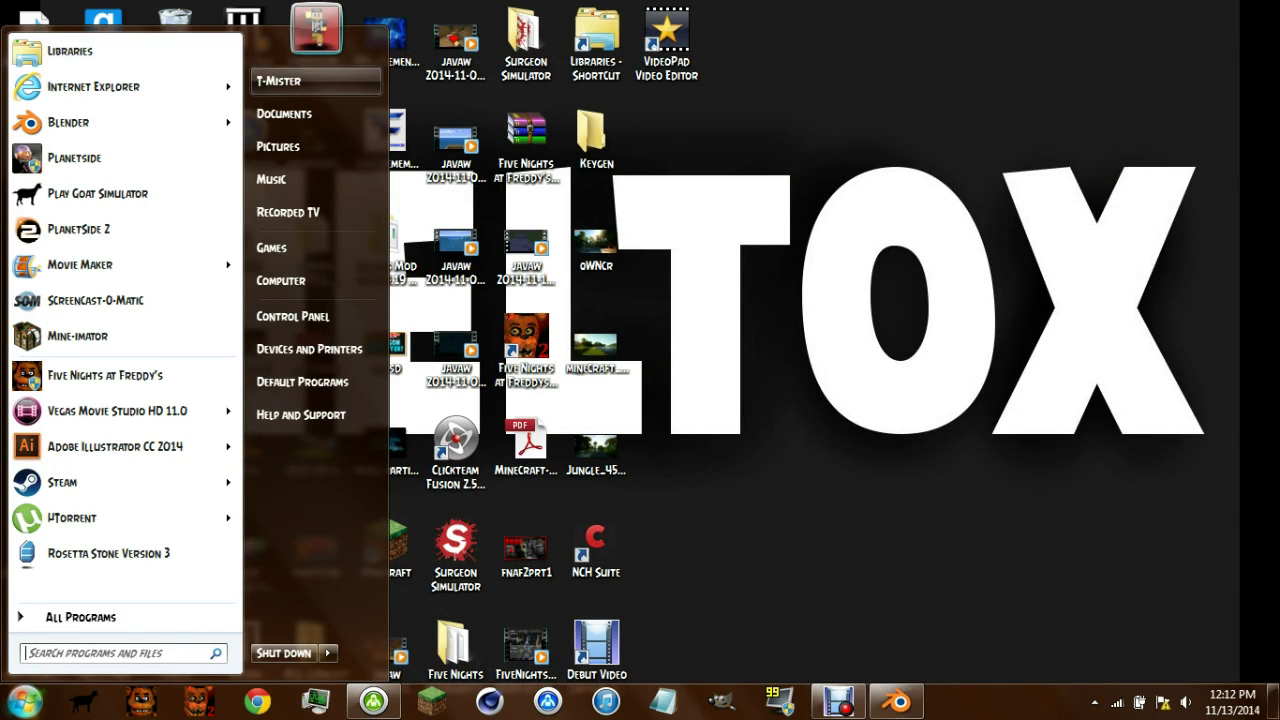
left_click(174, 51)
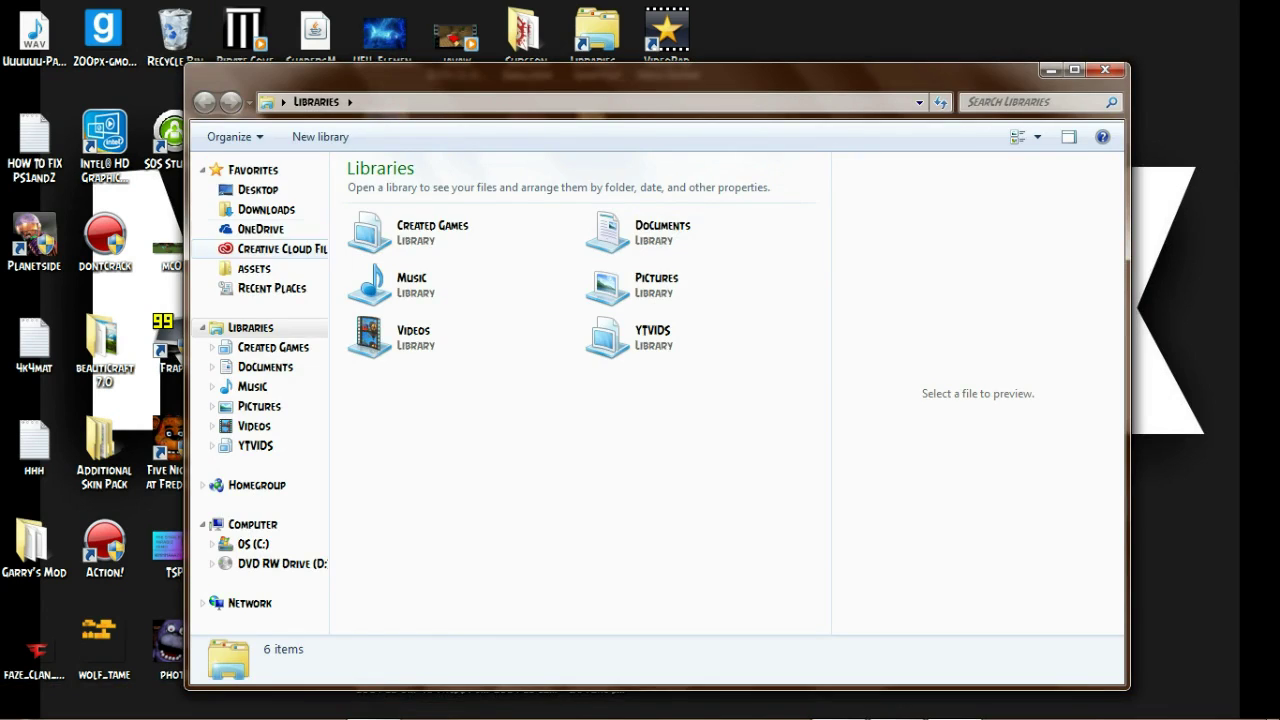
left_click(258, 190)
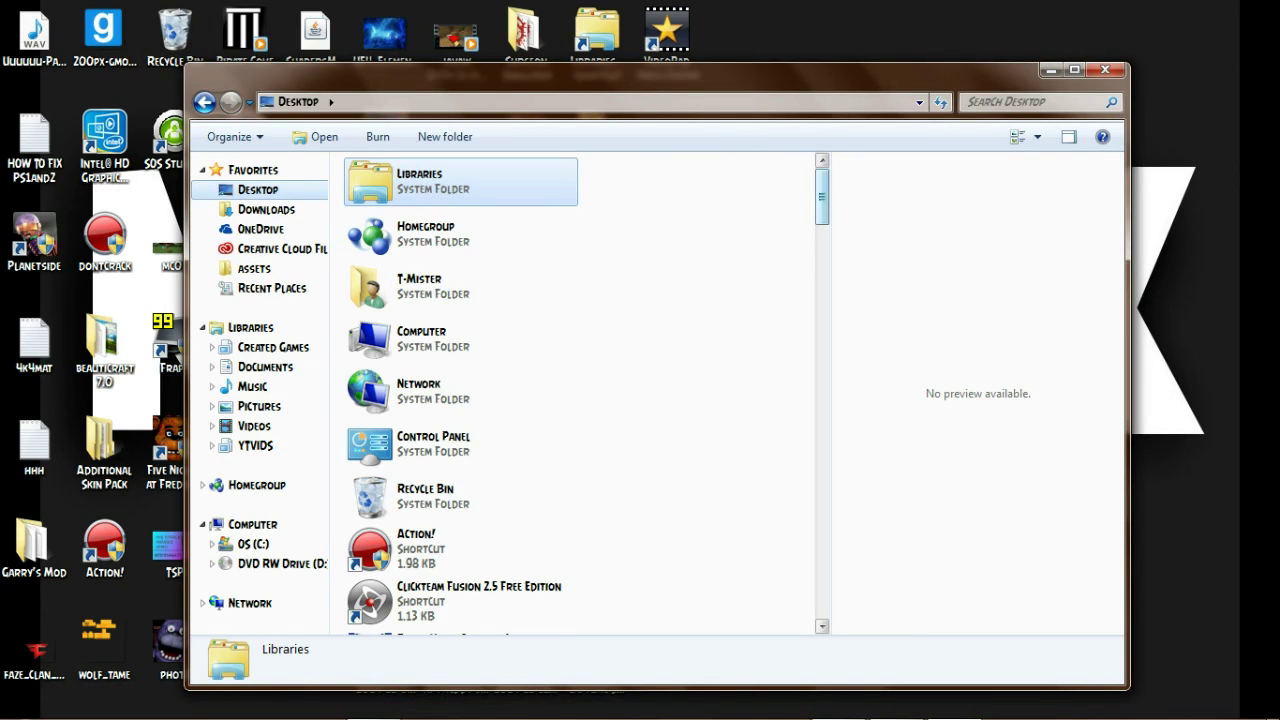
scroll(580, 394, "down", 5)
left_click_drag(831, 394, 988, 394)
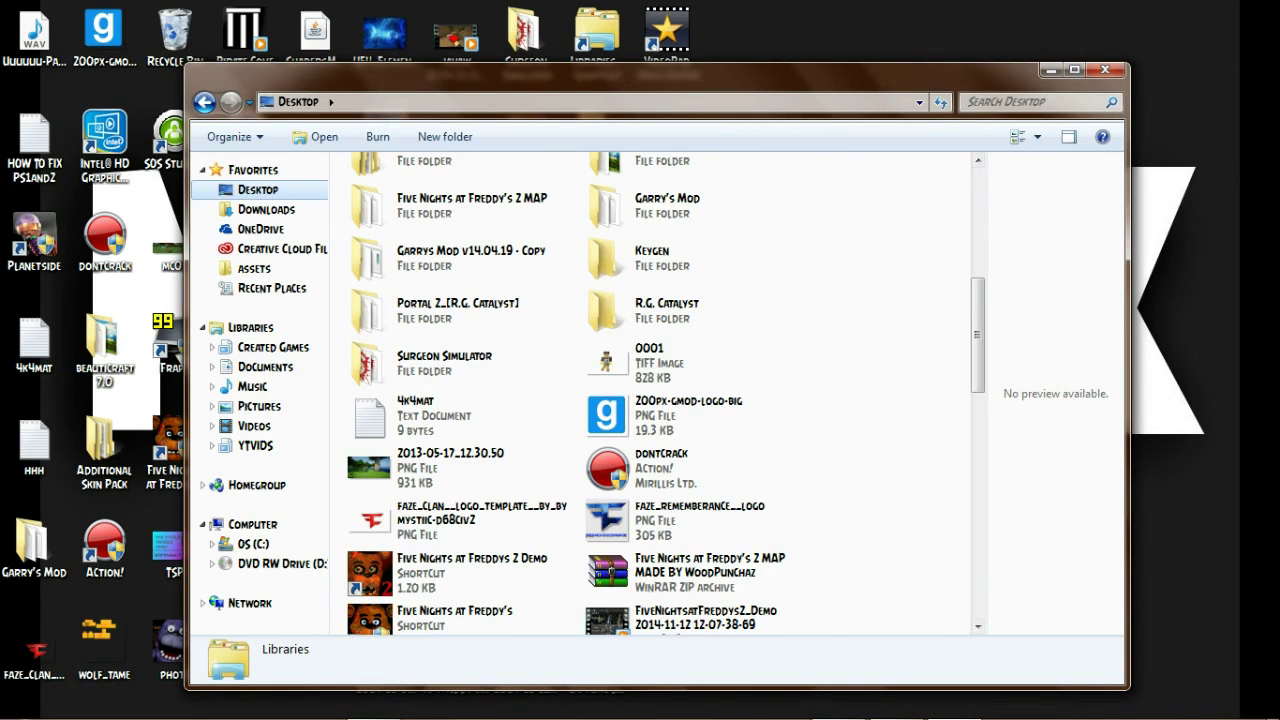
Step: Look through the Desktop files for the rendered TIFF image 0001 and select it to preview the result
scroll(785, 305, "down", 15)
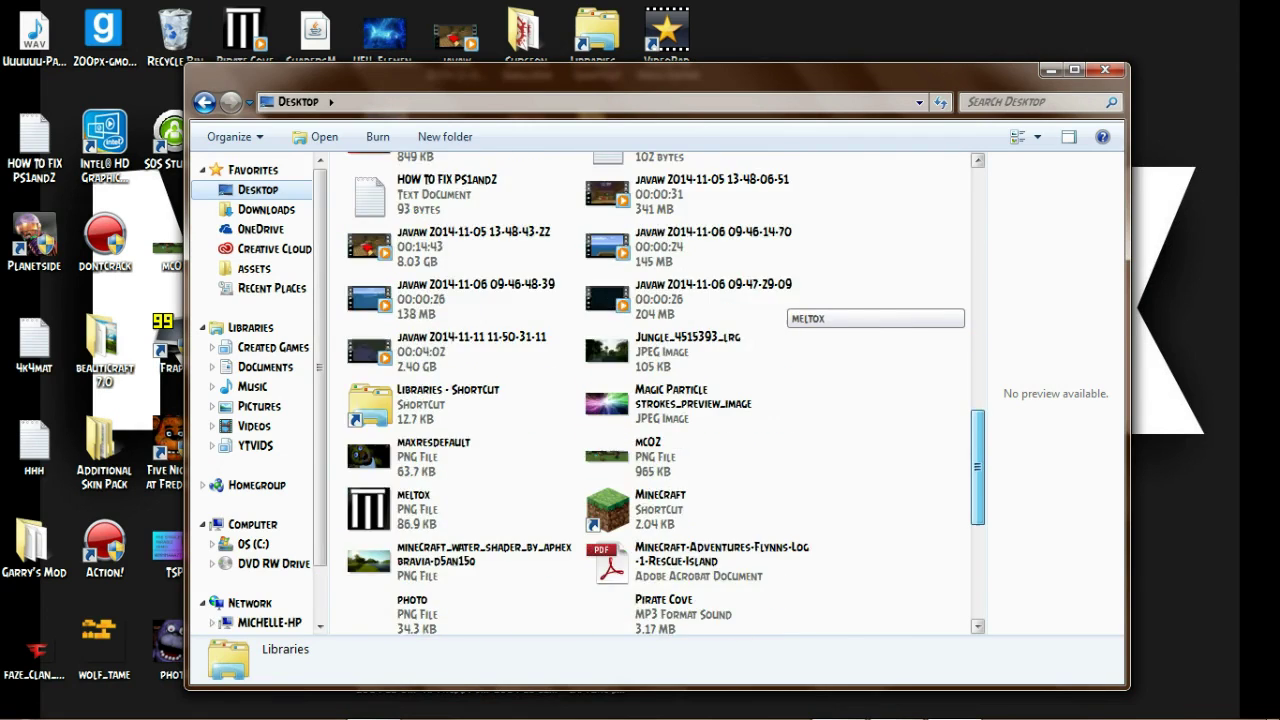
mouse_move(960, 717)
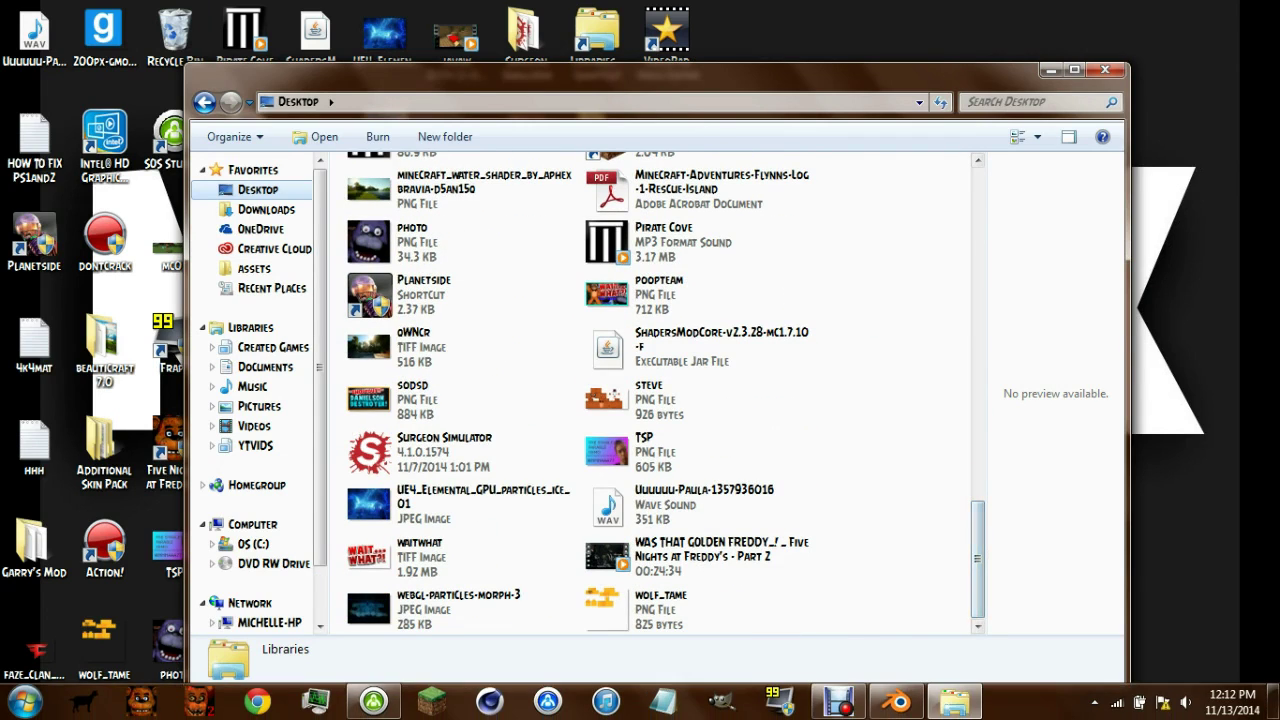
scroll(785, 525, "up", 10)
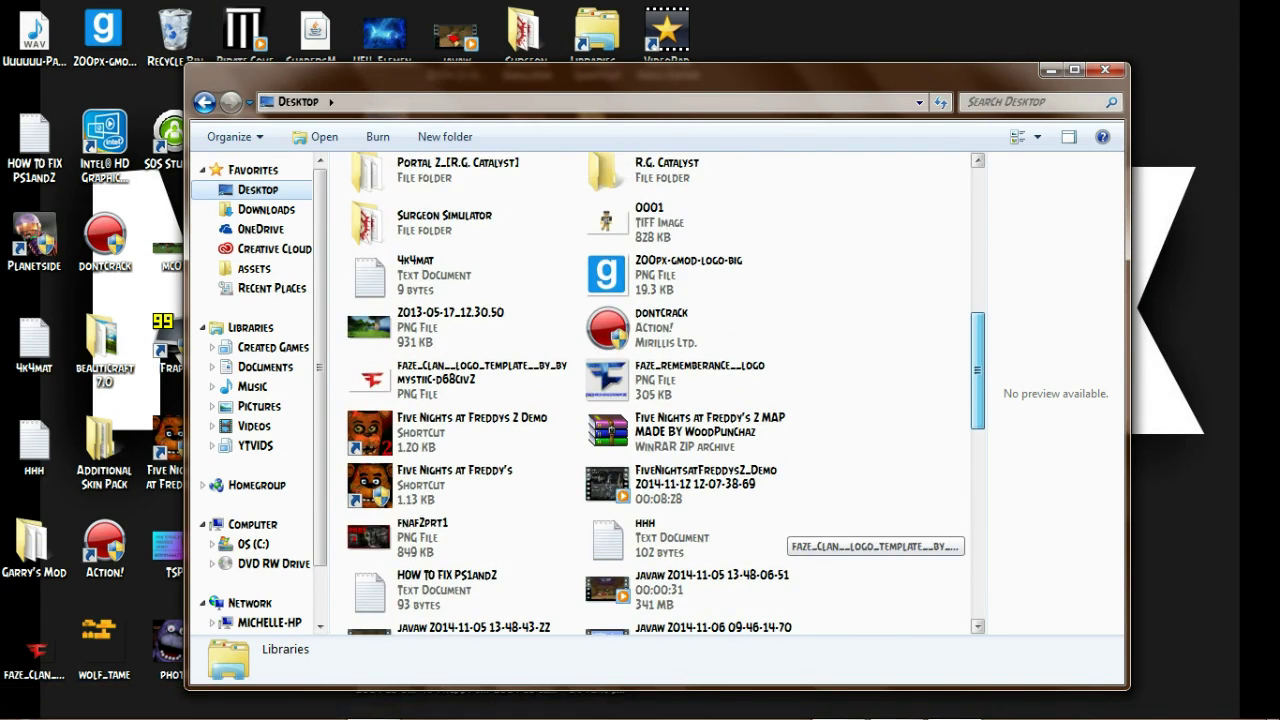
scroll(785, 525, "up", 5)
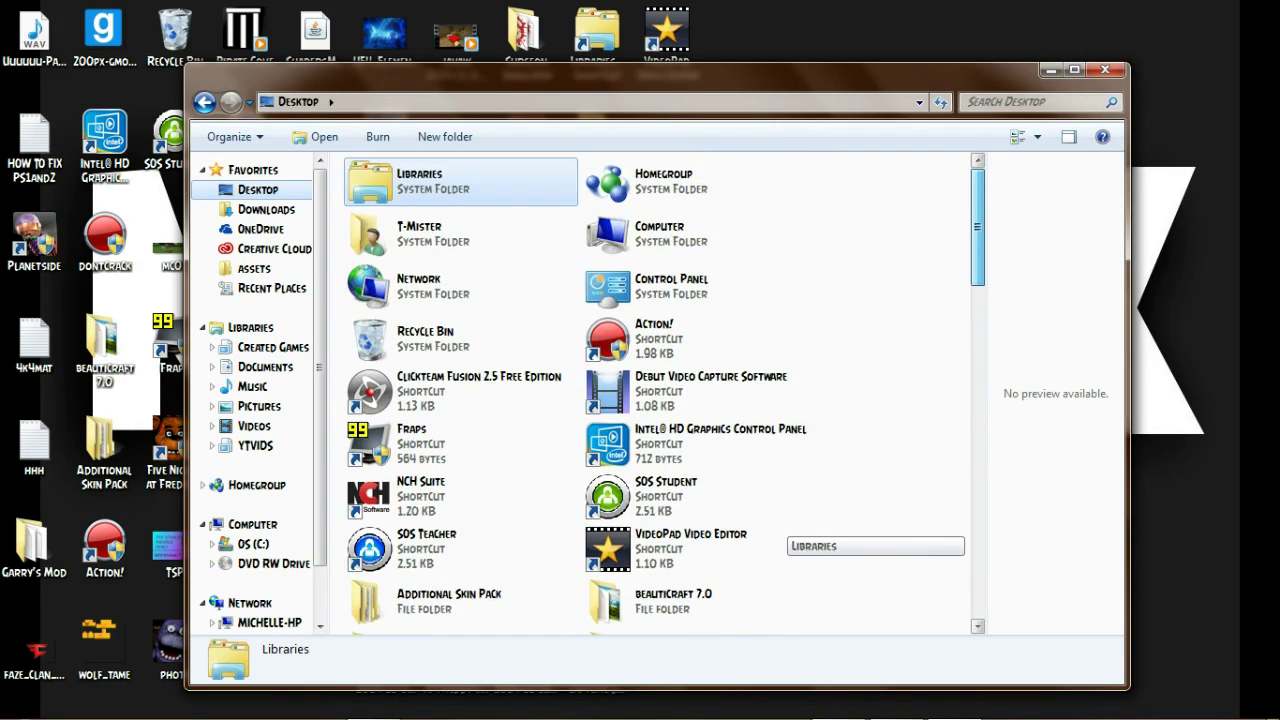
scroll(785, 525, "down", 13)
scroll(785, 525, "down", 2)
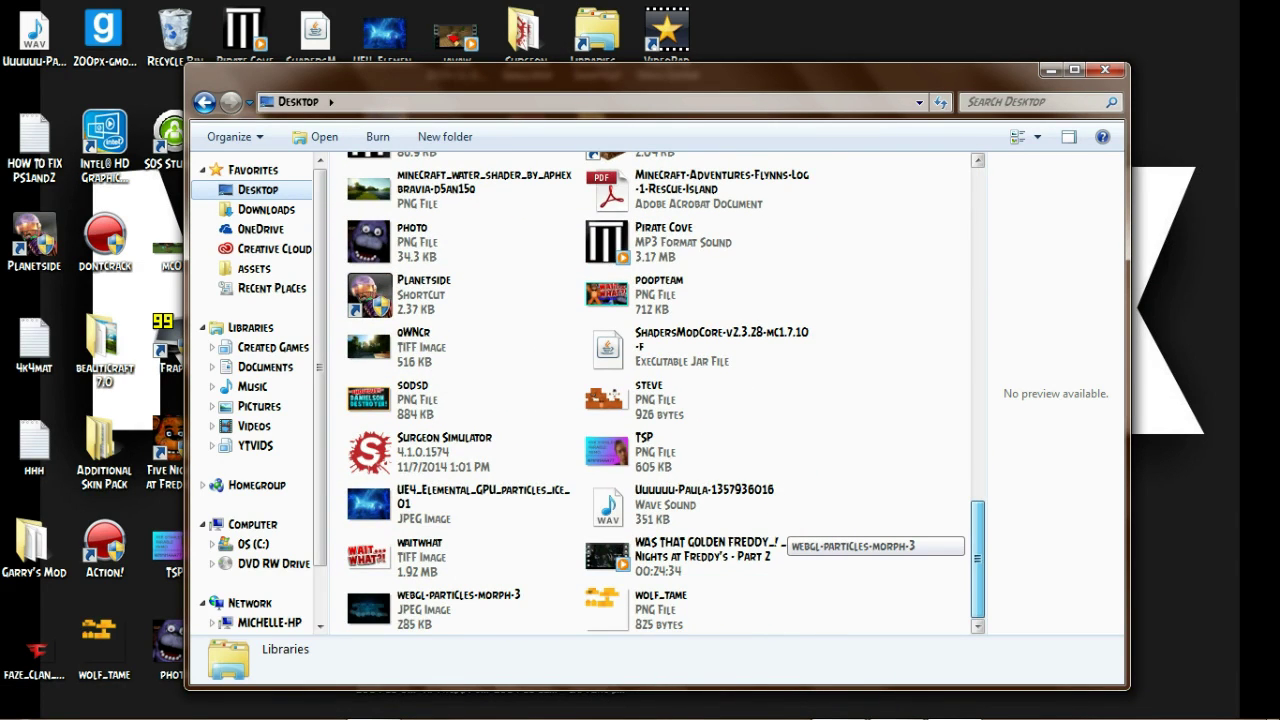
scroll(785, 525, "up", 3)
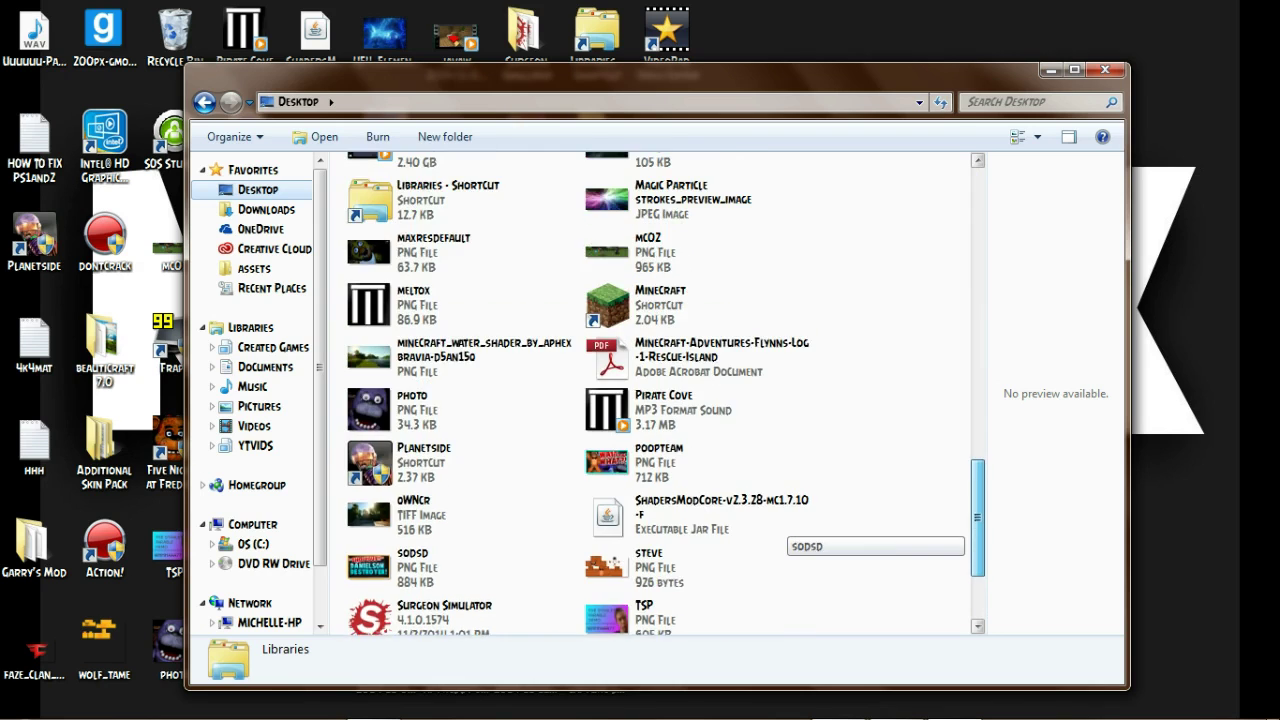
scroll(785, 525, "up", 3)
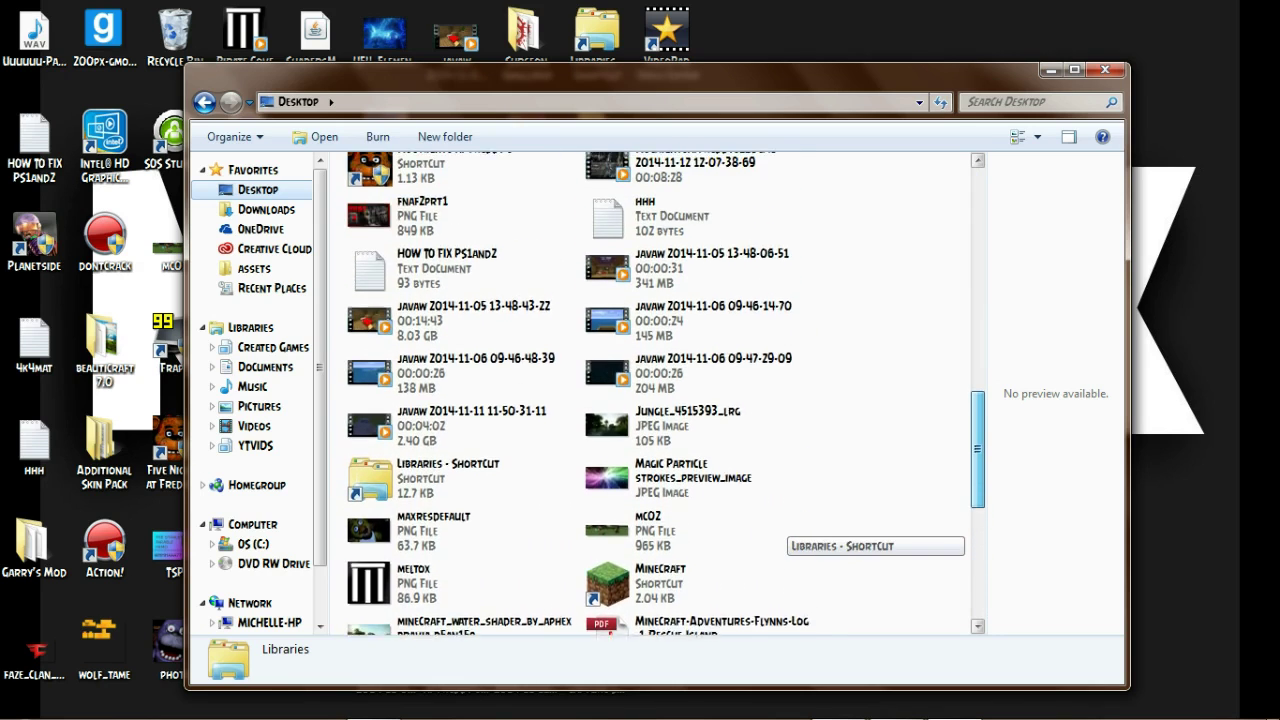
scroll(660, 395, "up", 5)
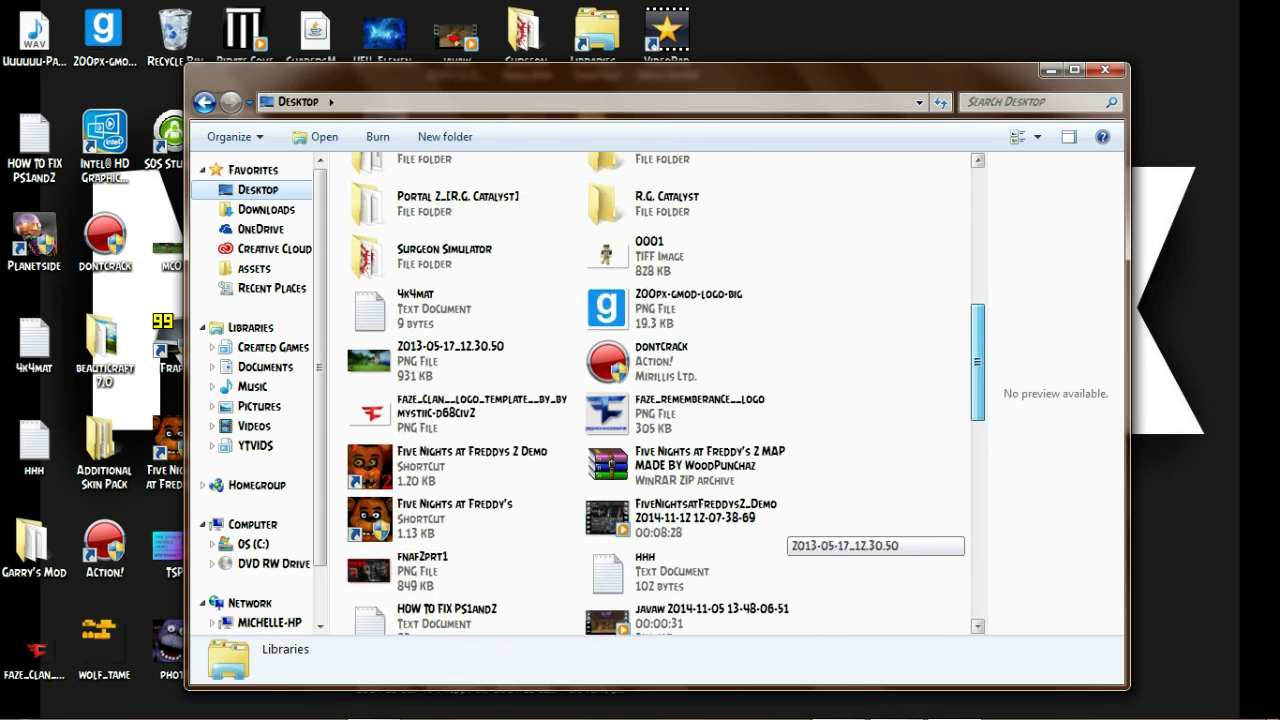
left_click_drag(978, 362, 978, 353)
left_click(698, 295)
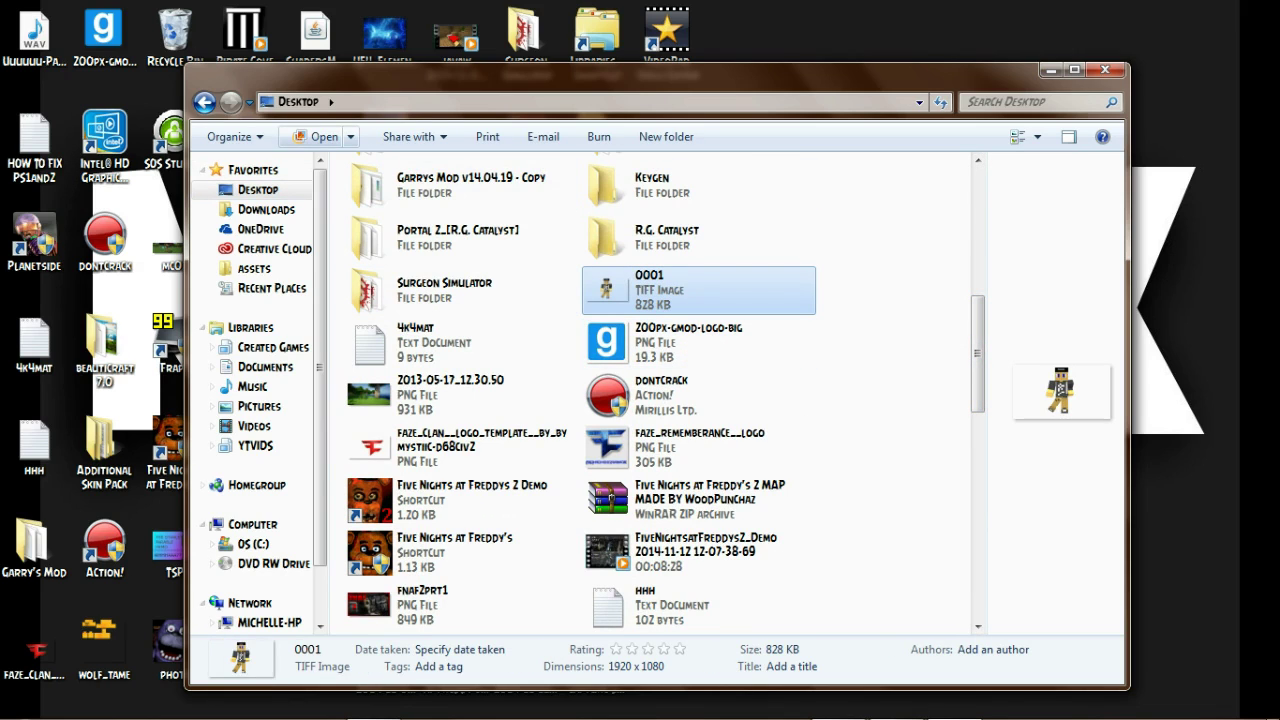
Step: Try to make Adobe Photoshop CC 2014 the default program for opening the rendered image 0001.tif
left_click(350, 136)
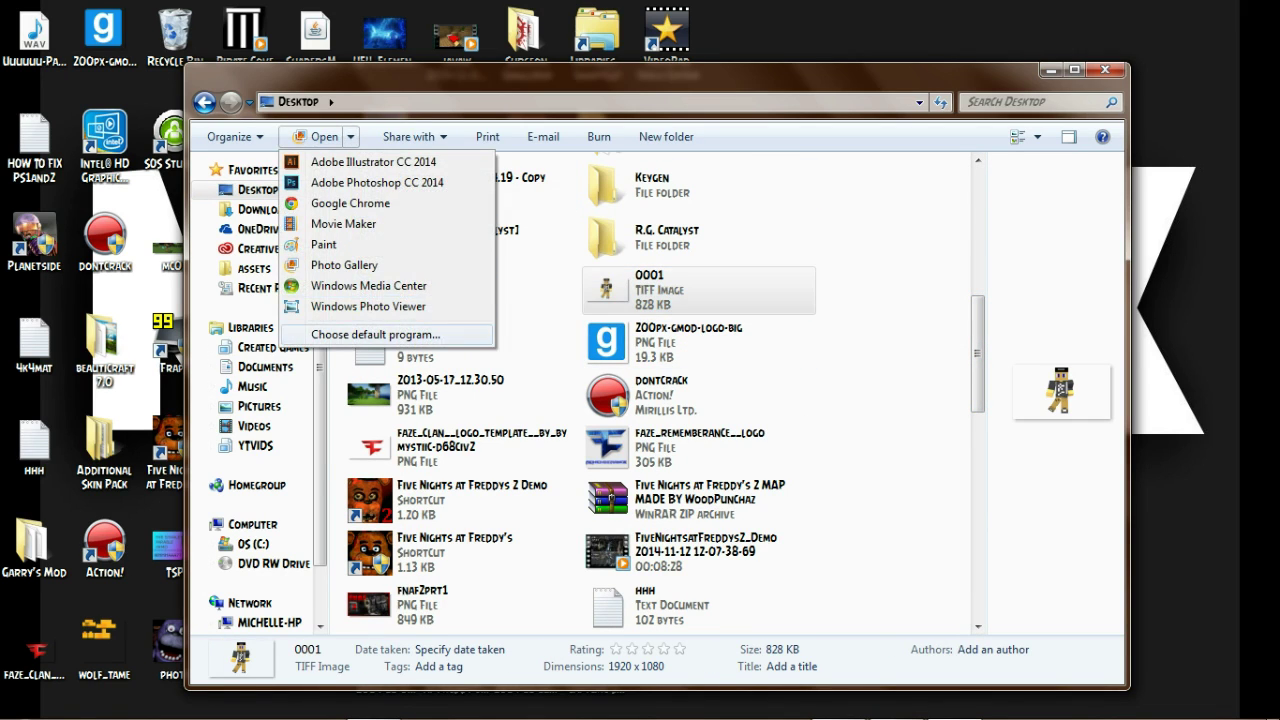
left_click(376, 335)
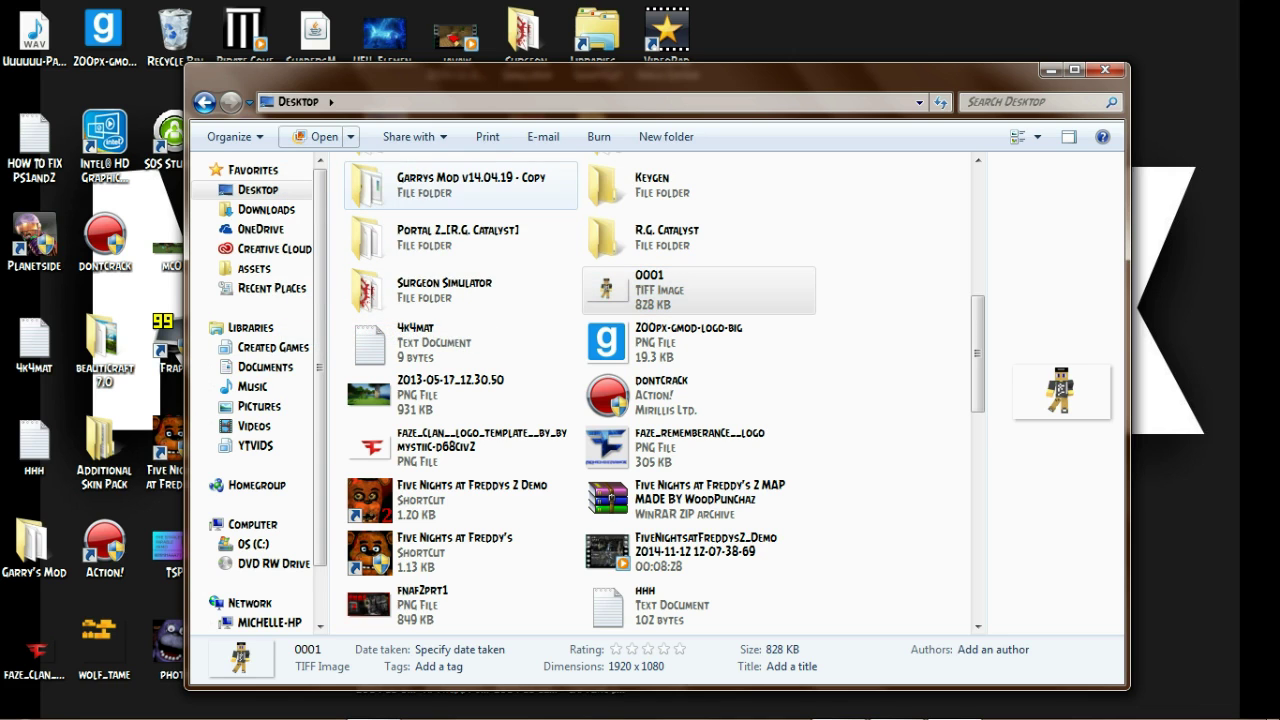
left_click_drag(450, 72, 479, 69)
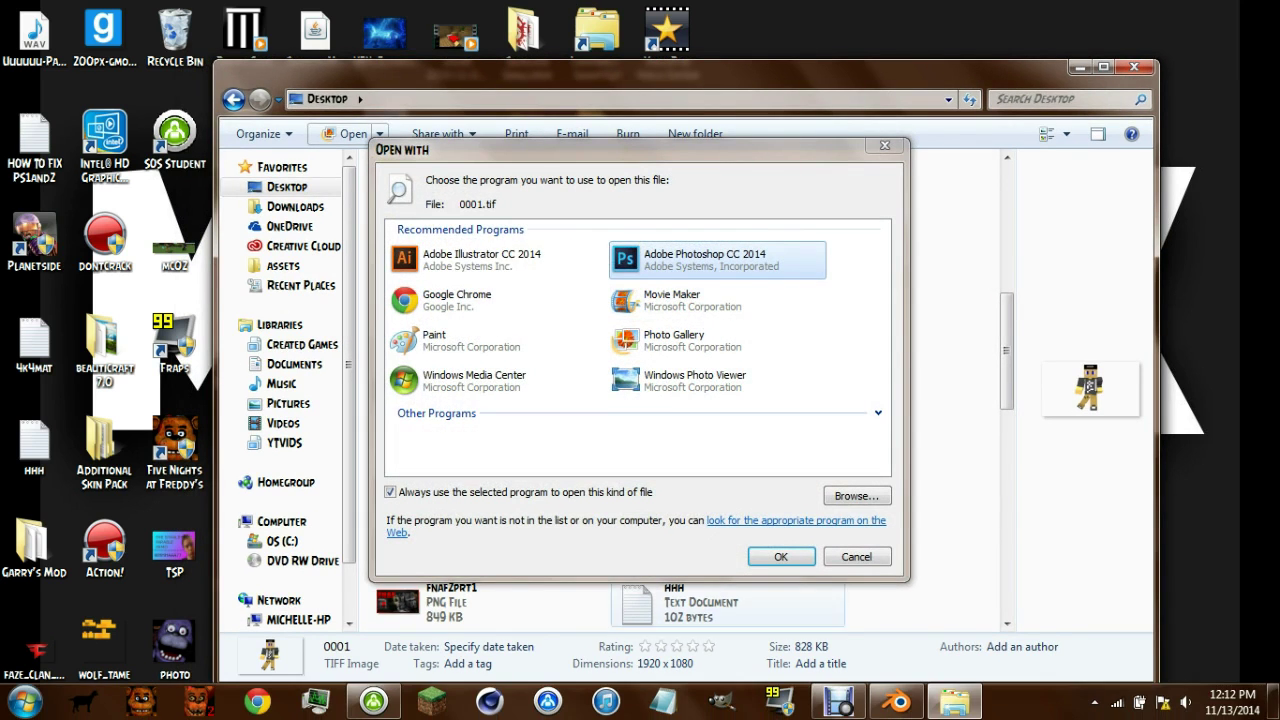
left_click(779, 554)
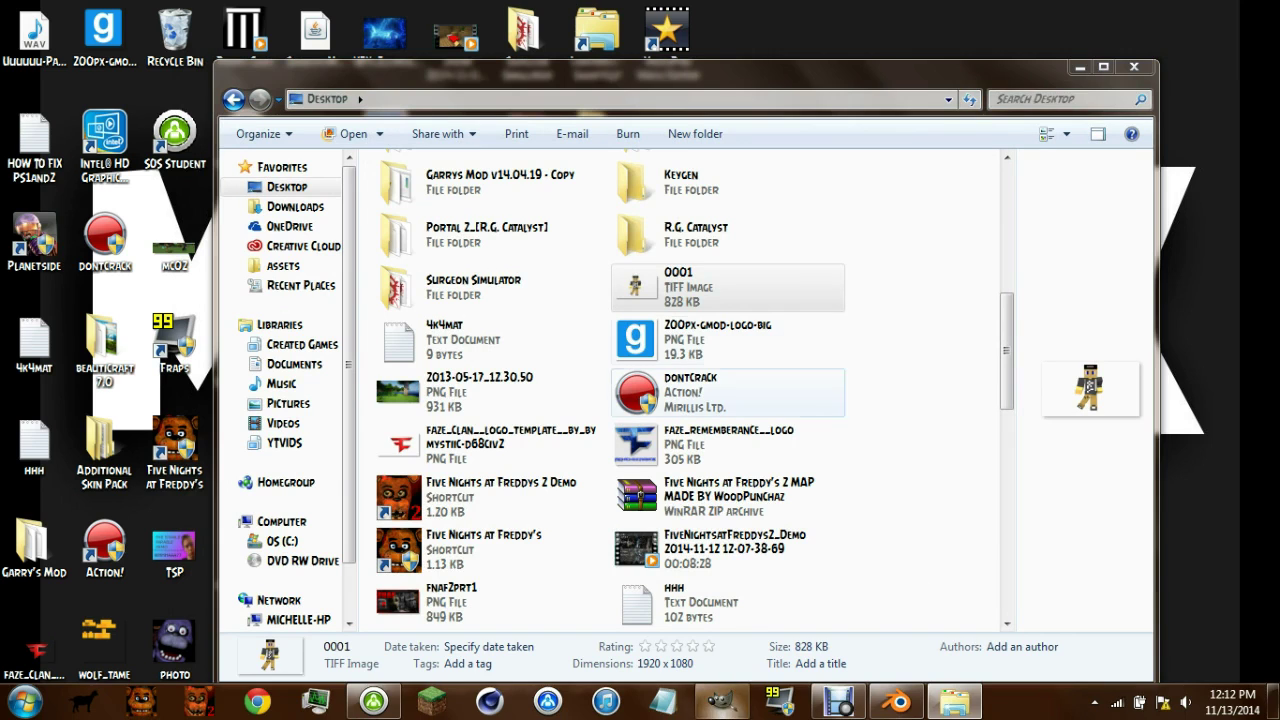
Step: Open the rendered 0001 TIFF from the Desktop folder in GIMP, accept the conversion to 8 bit, and minimise the folder window
left_click_drag(690, 71, 652, 32)
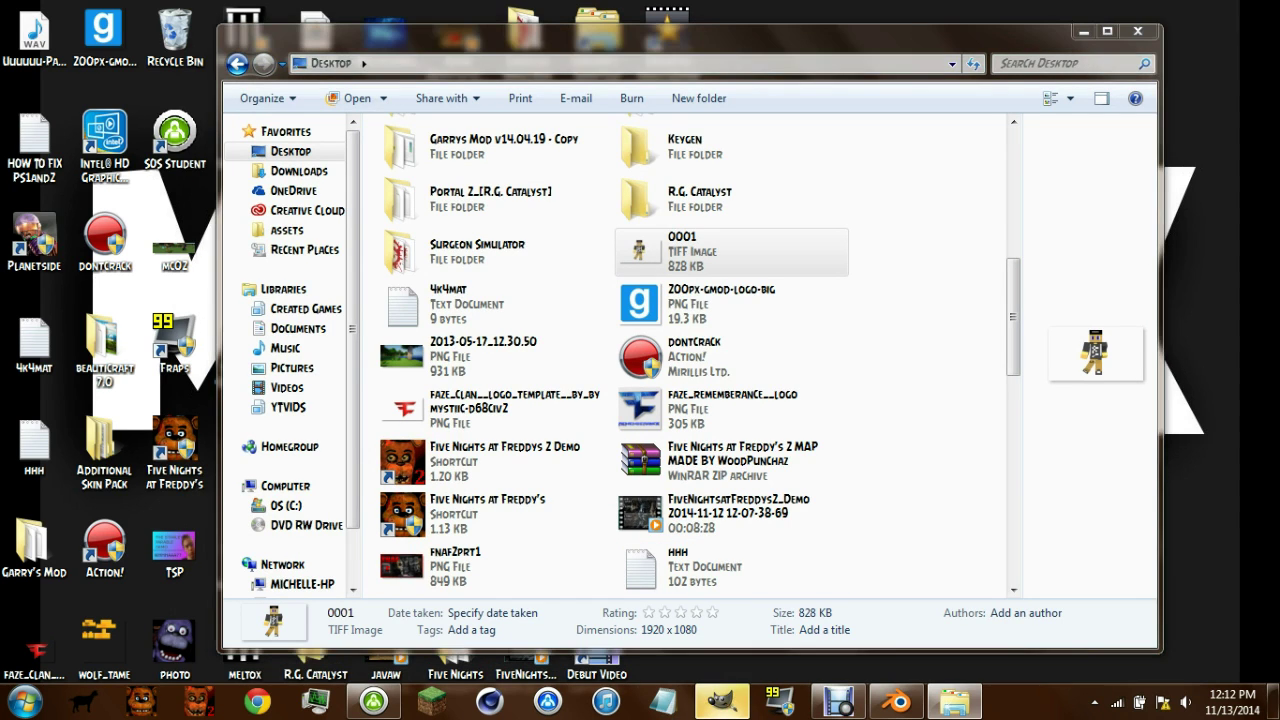
left_click_drag(690, 37, 670, 61)
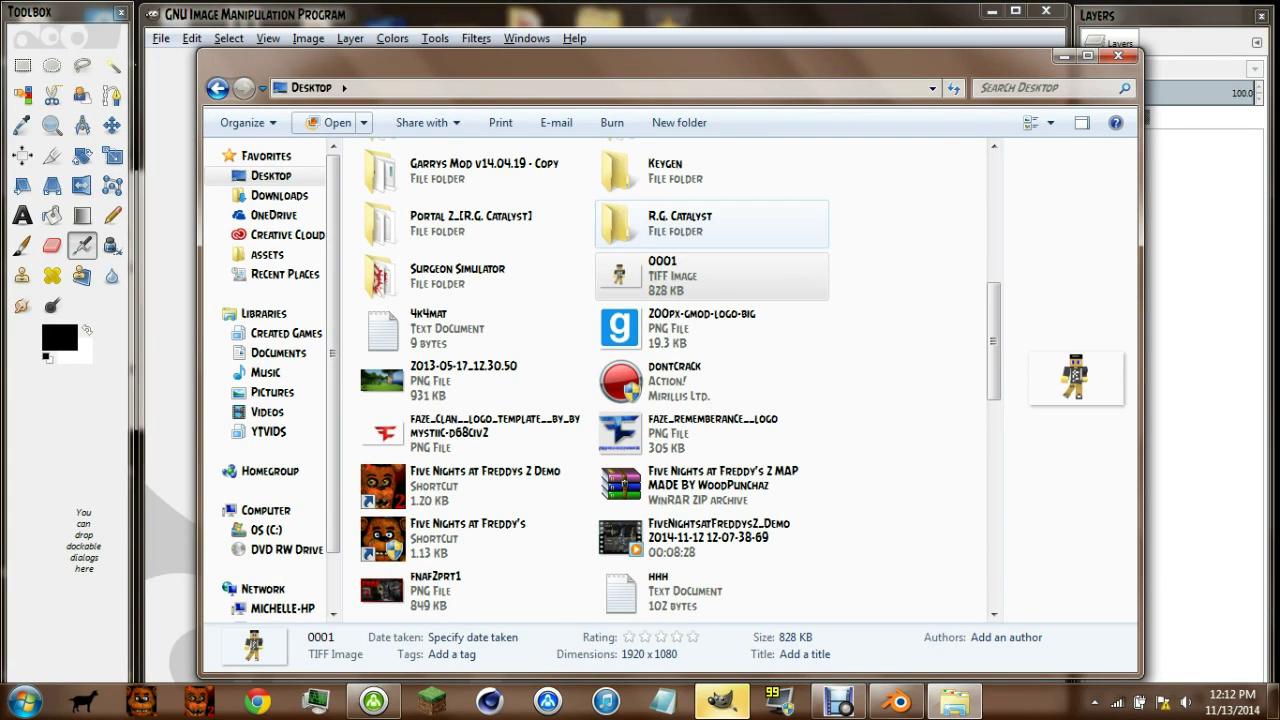
left_click_drag(622, 276, 168, 290)
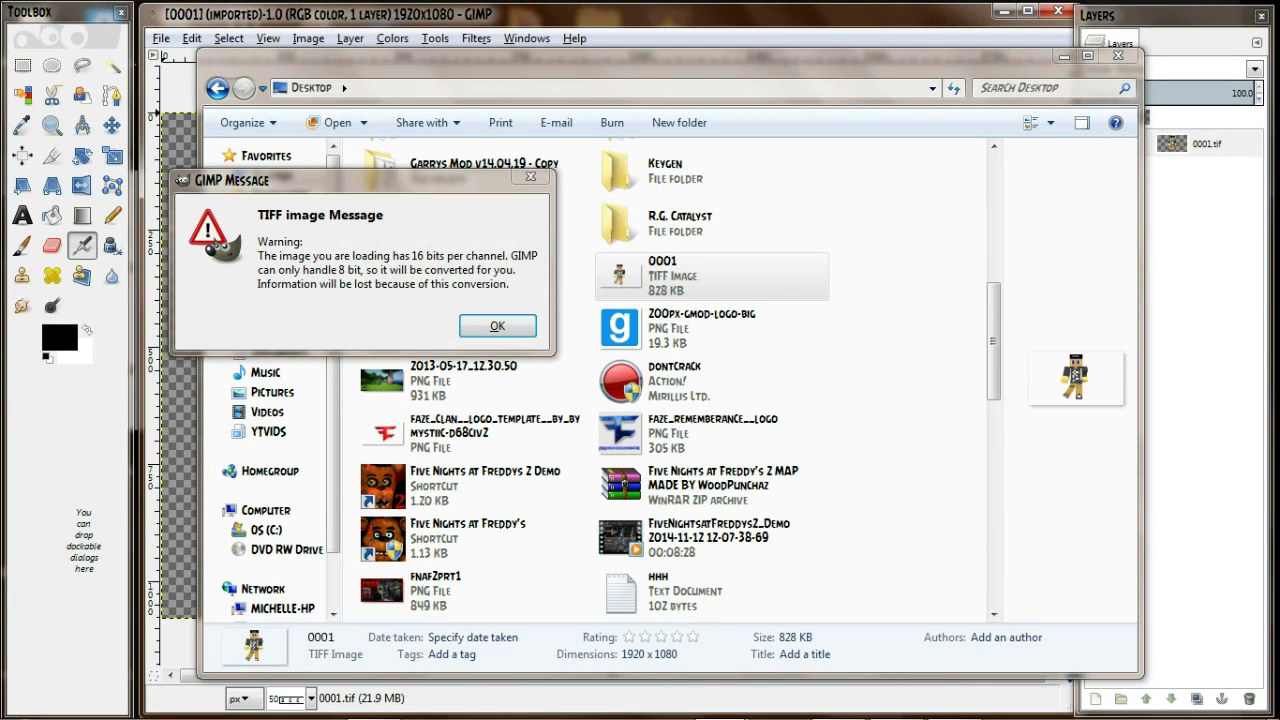
left_click_drag(340, 180, 457, 169)
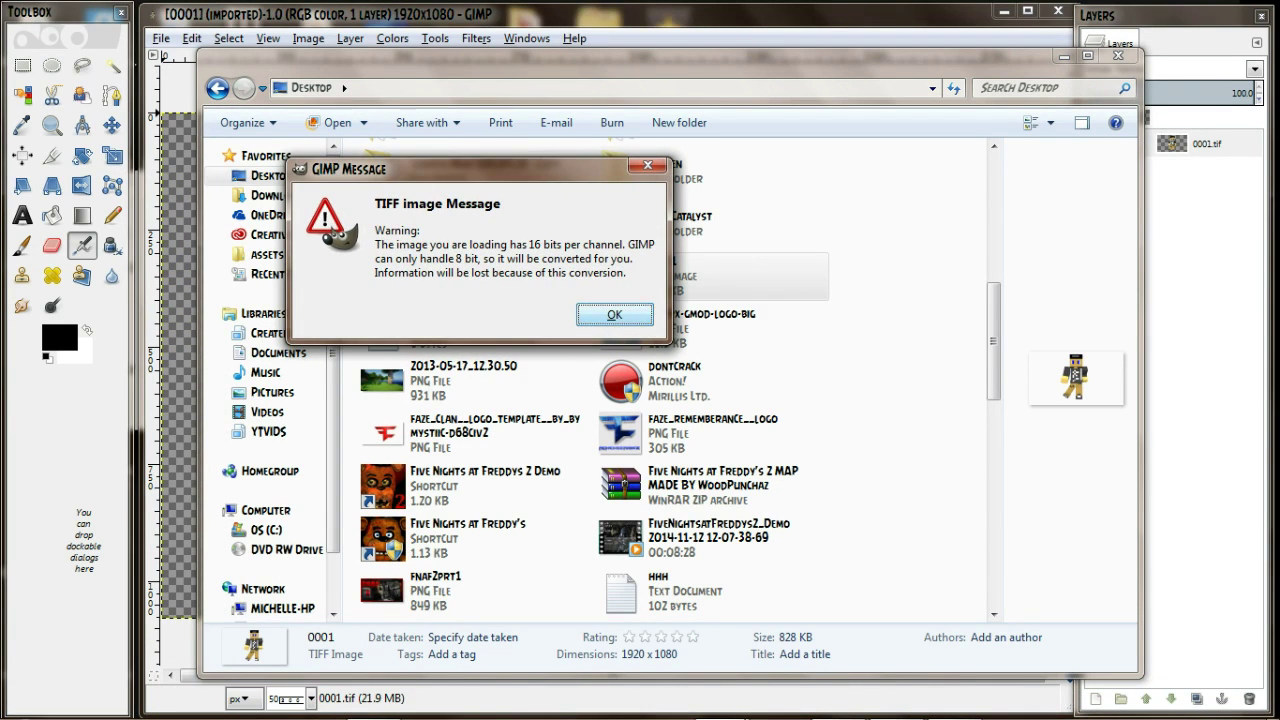
left_click(615, 315)
left_click(1064, 57)
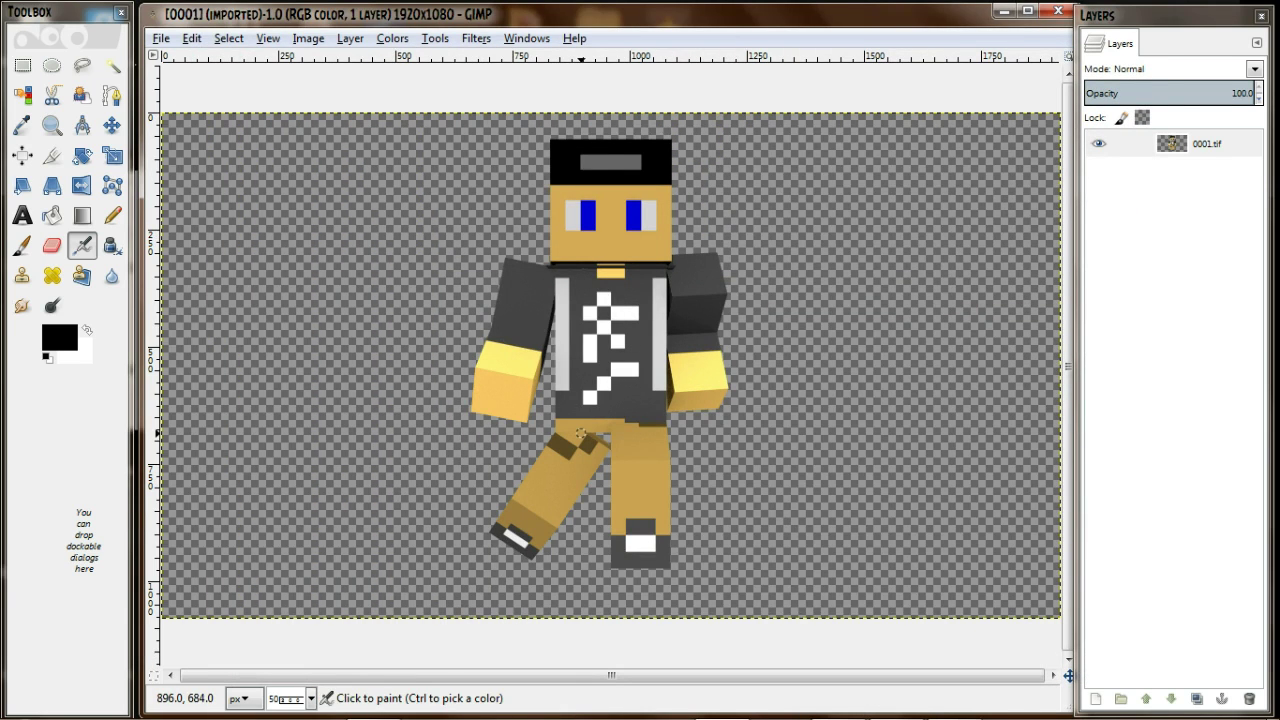
Step: Try out black Airbrush strokes as eyebrows above the character's eyes and undo them
key("ctrl")
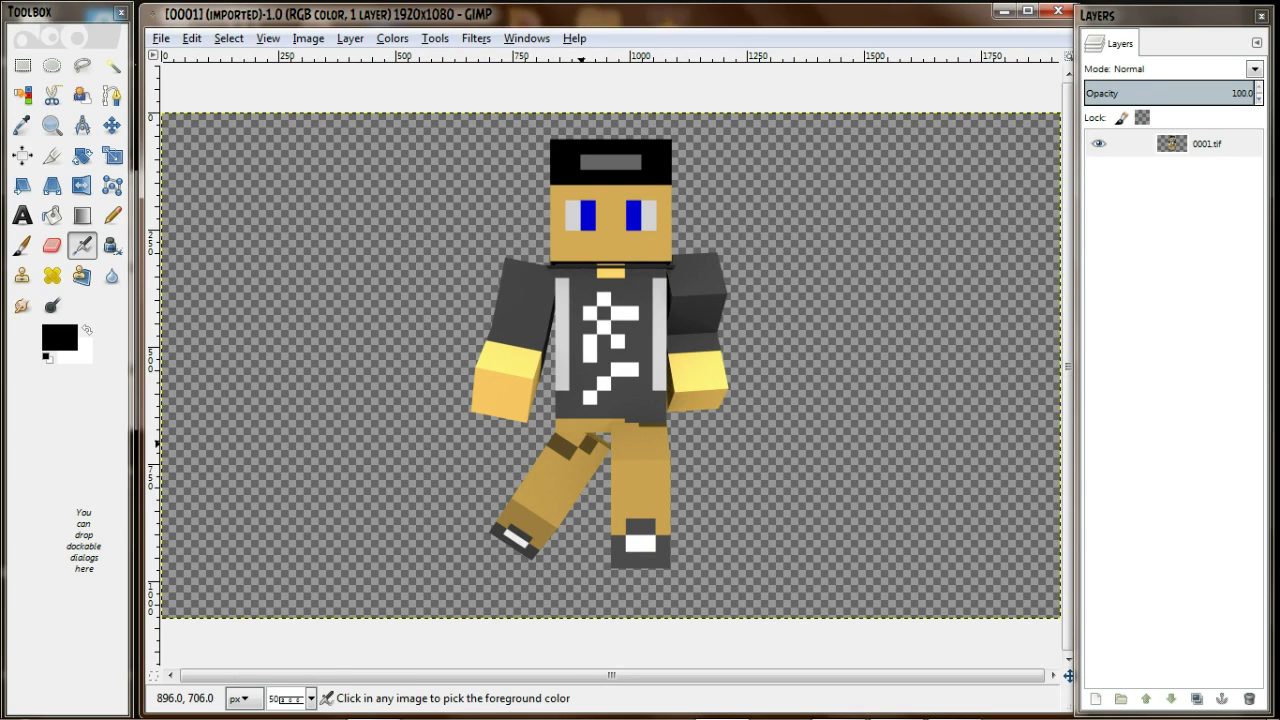
key("ctrl")
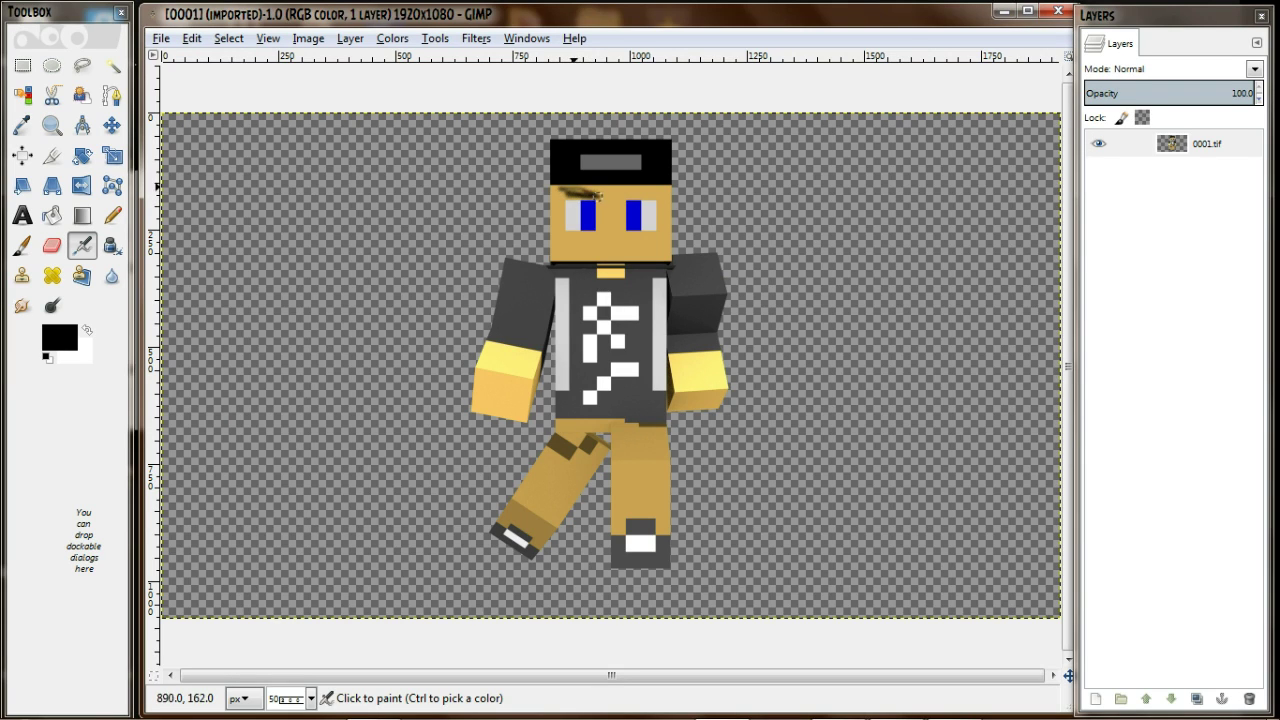
left_click_drag(578, 189, 626, 192)
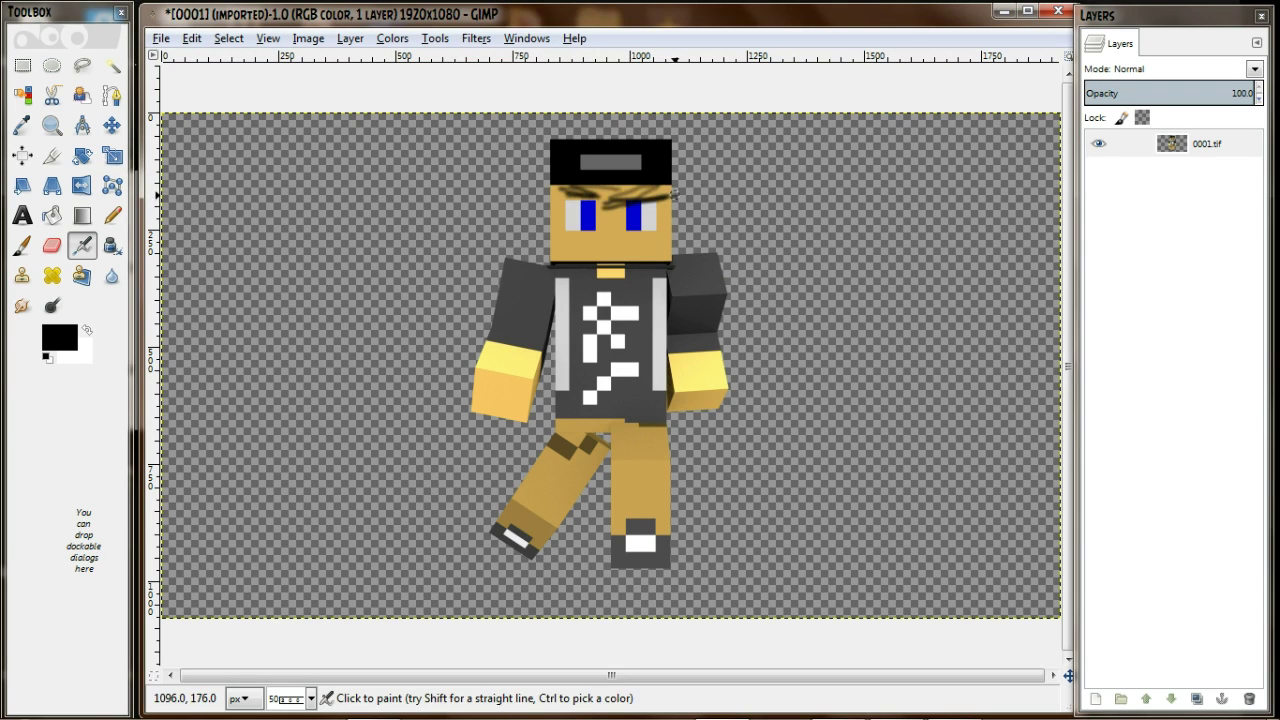
key("ctrl+z")
key("ctrl+z")
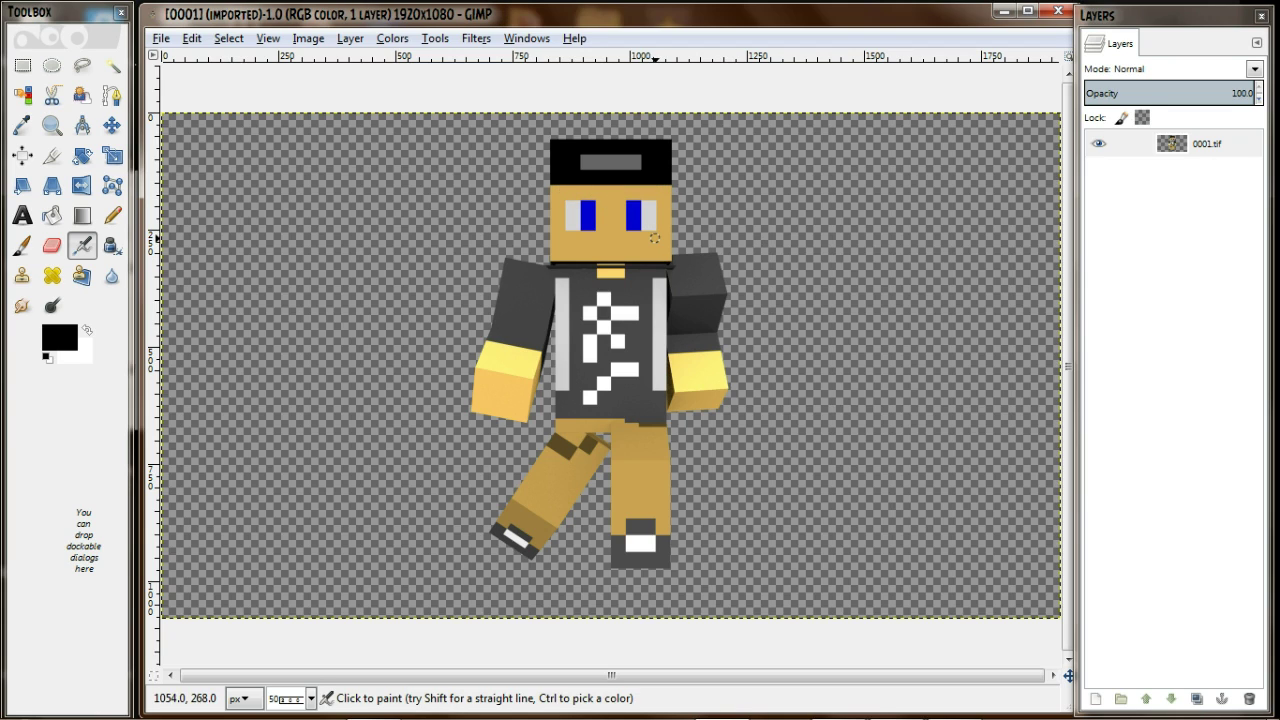
mouse_move(718, 717)
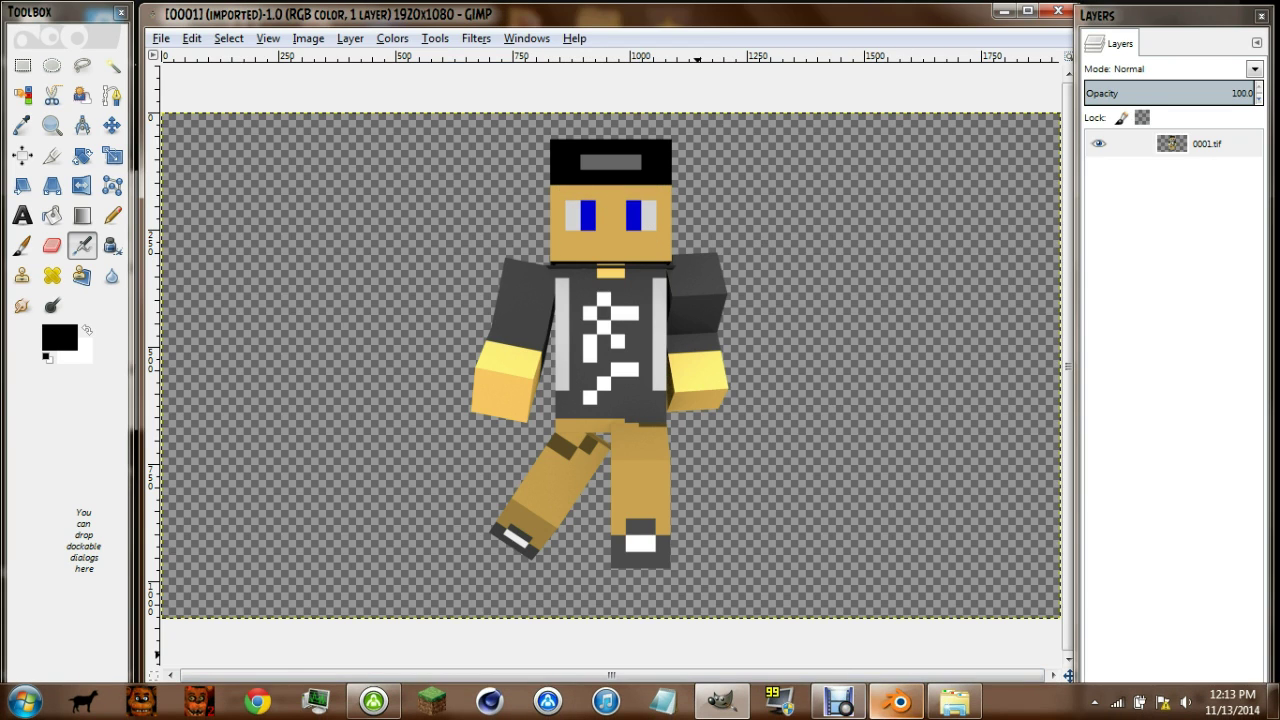